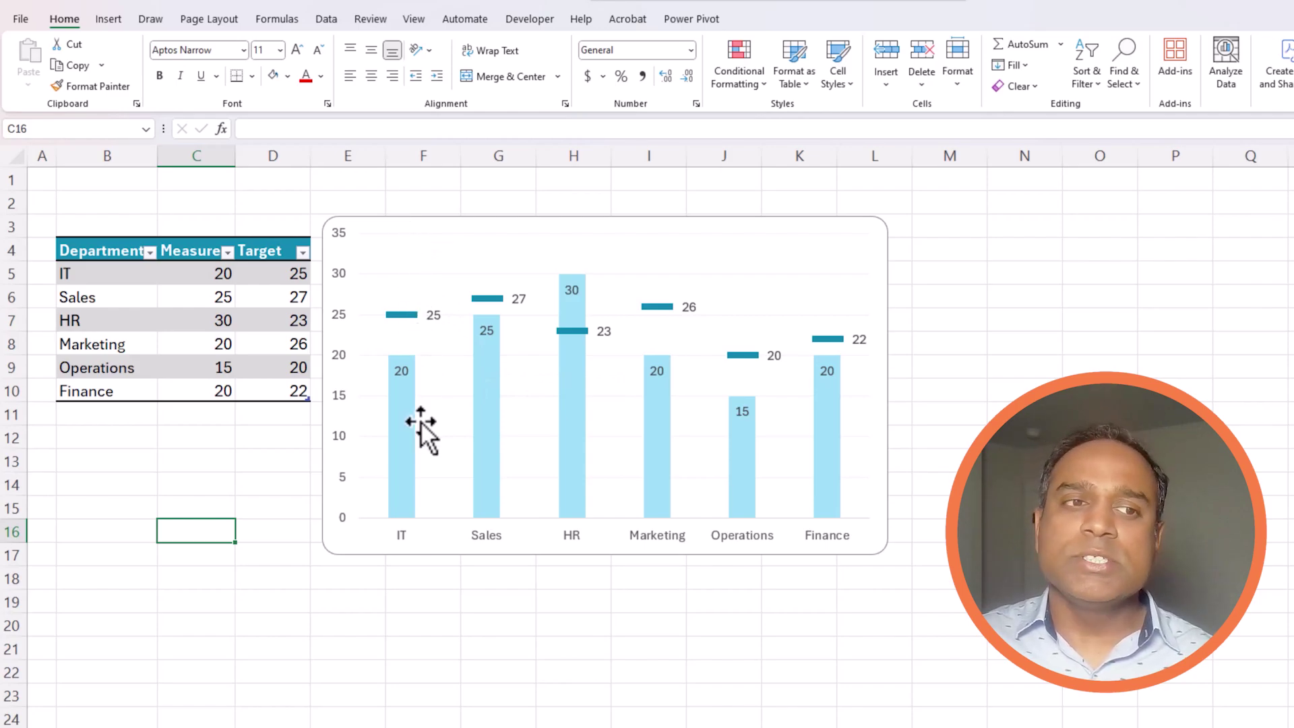
# Step: Copy the department table and paste it at B4 on a blank sheet
pyautogui.moveTo(409, 448)
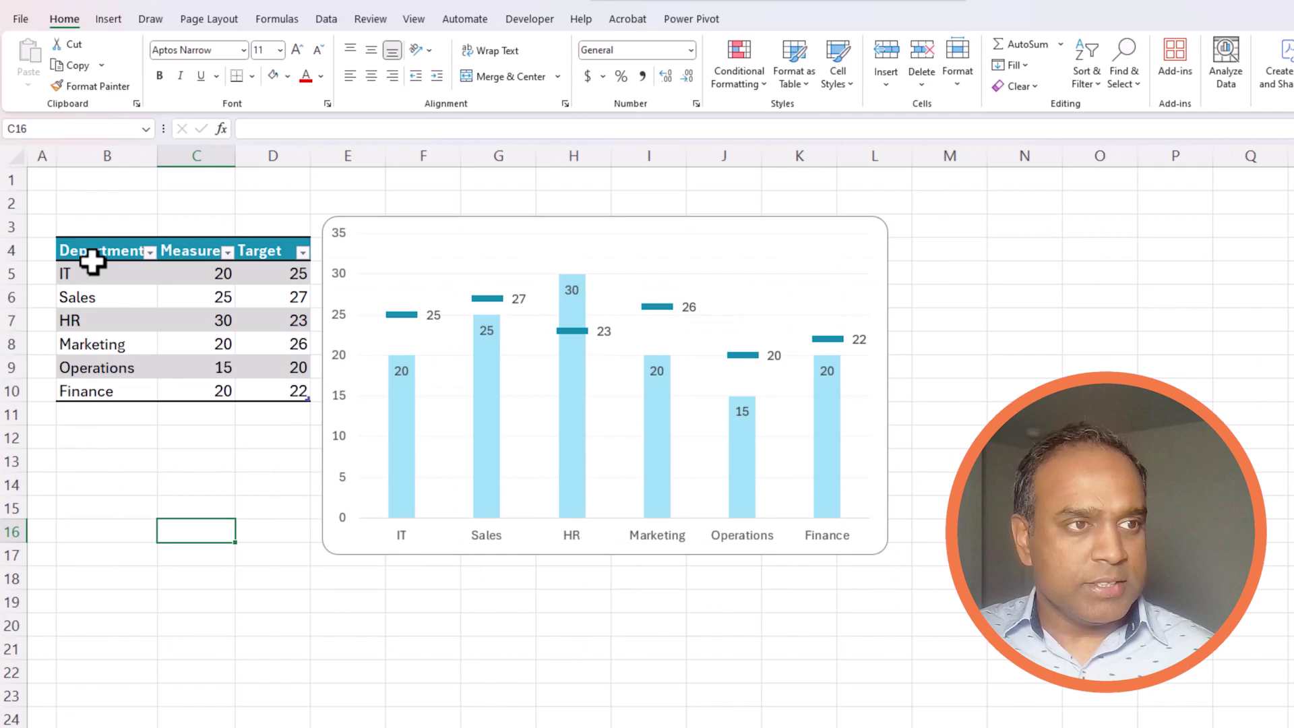
pyautogui.moveTo(95, 260); pyautogui.dragTo(262, 394)
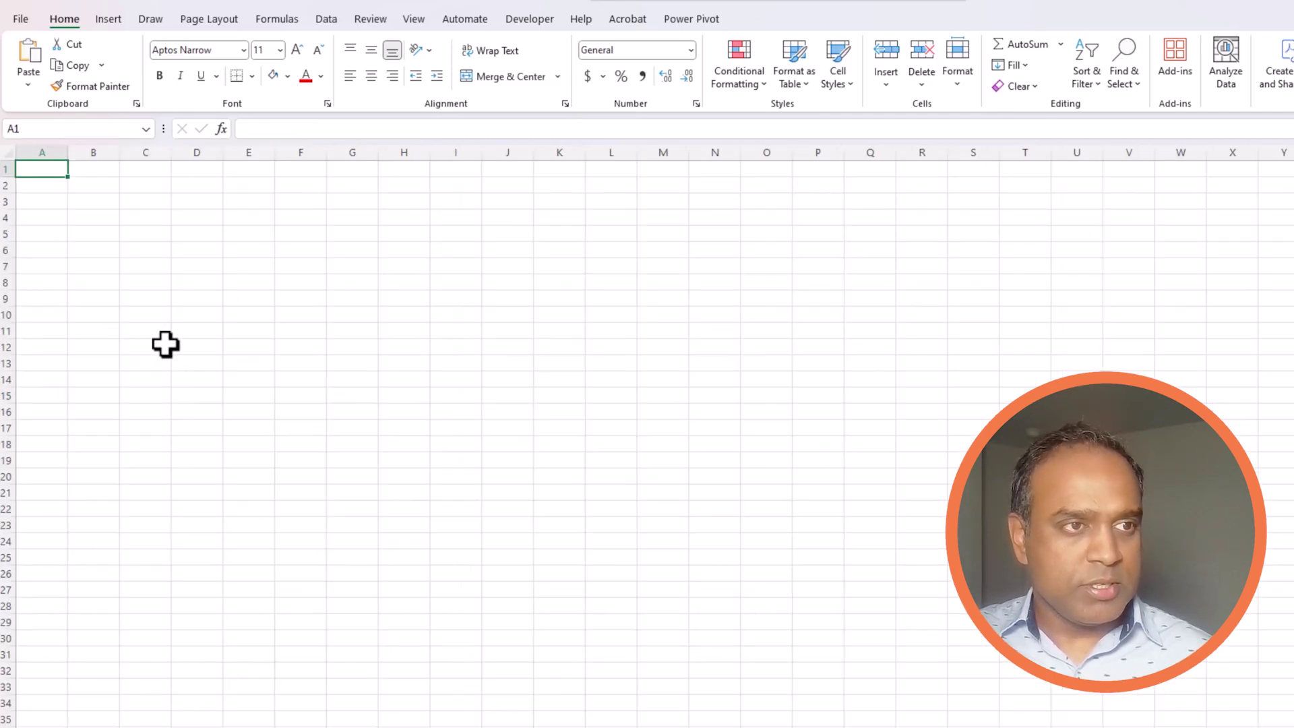
pyautogui.click(98, 216)
pyautogui.rightClick(99, 216)
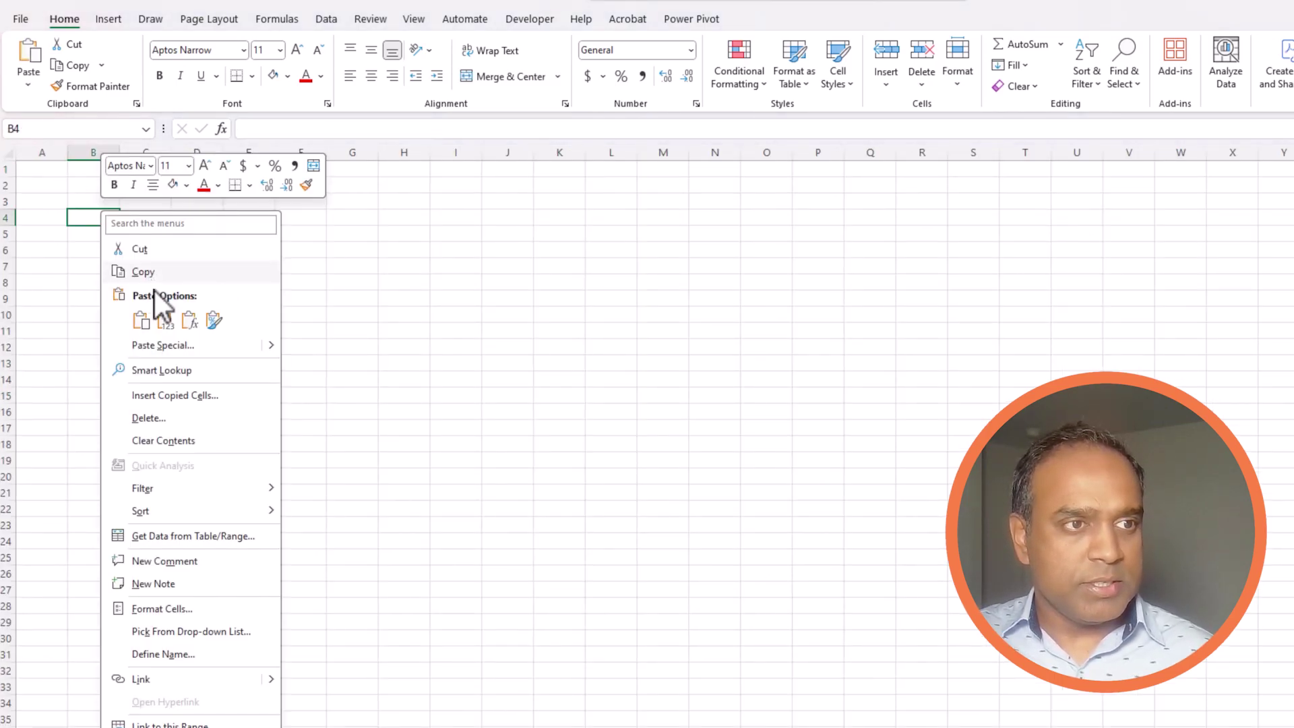
pyautogui.click(159, 298)
pyautogui.click(193, 411)
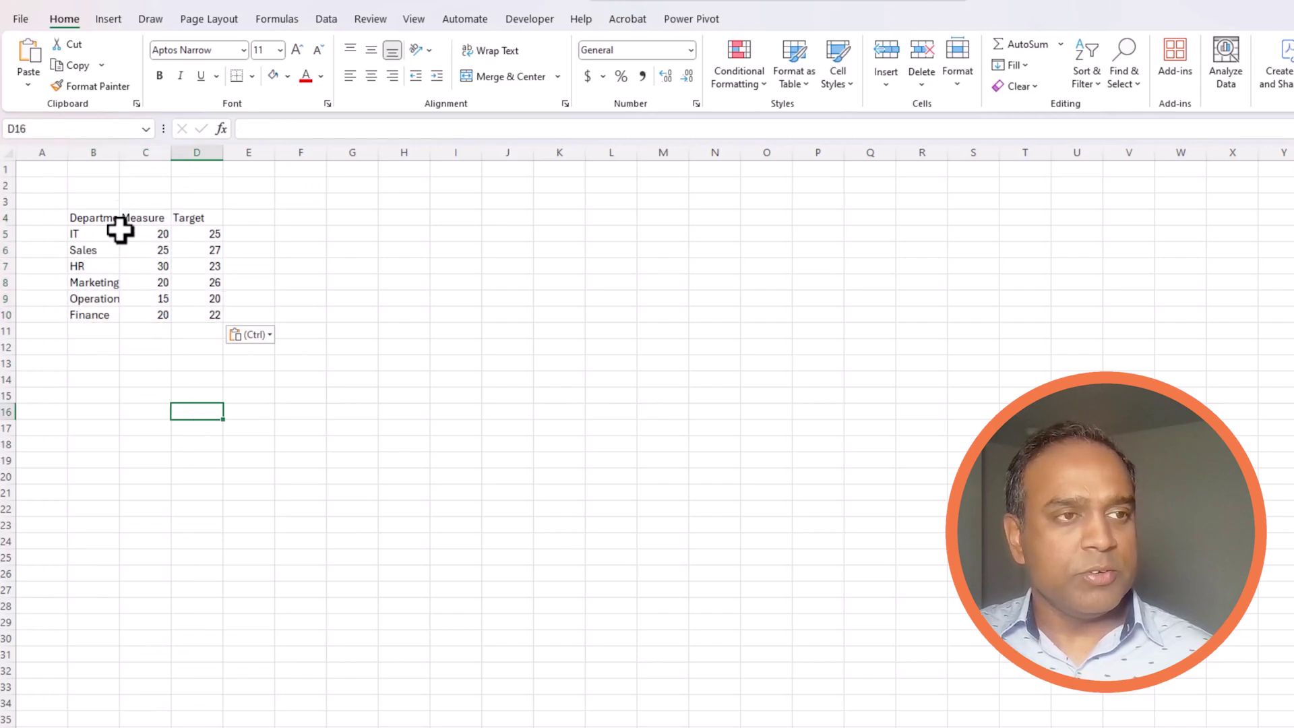
# Step: Auto-fit column B to its text and select the pasted range B4:D10
pyautogui.doubleClick(119, 152)
pyautogui.keyDown('ctrl'); pyautogui.scroll(3, 204, 378); pyautogui.keyUp('ctrl')
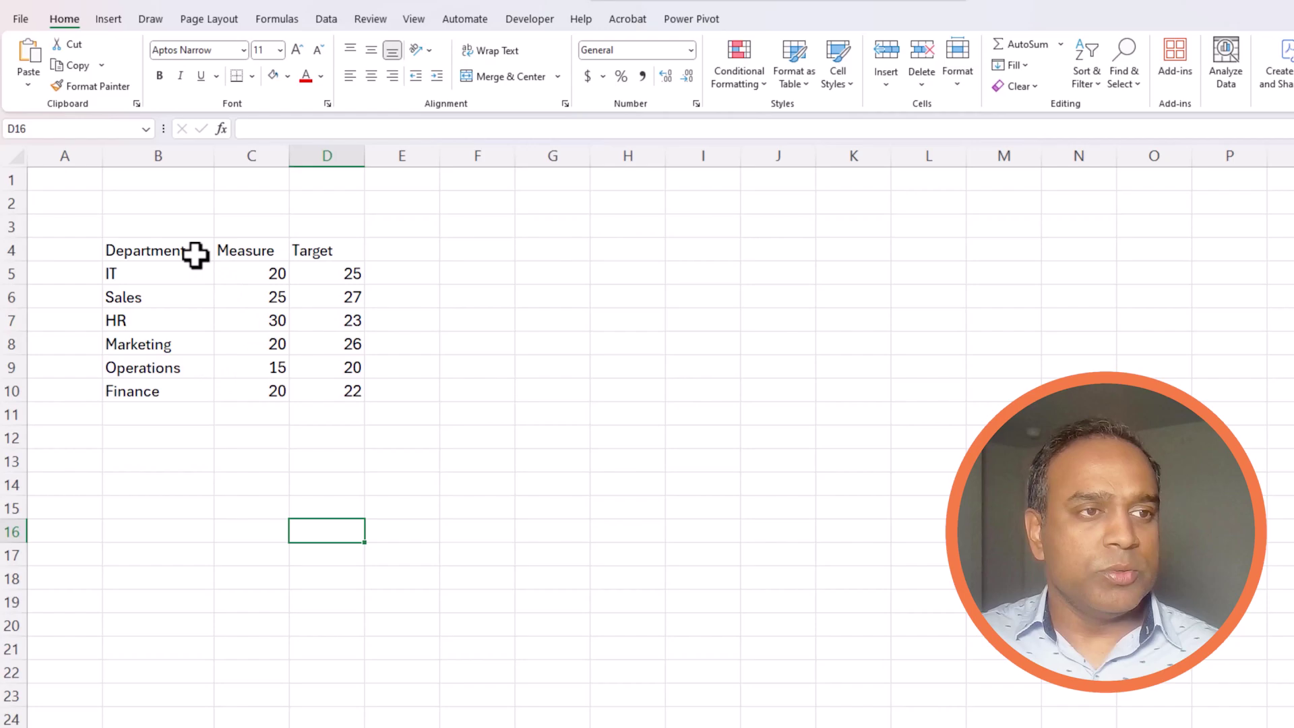
pyautogui.moveTo(193, 254); pyautogui.dragTo(326, 391)
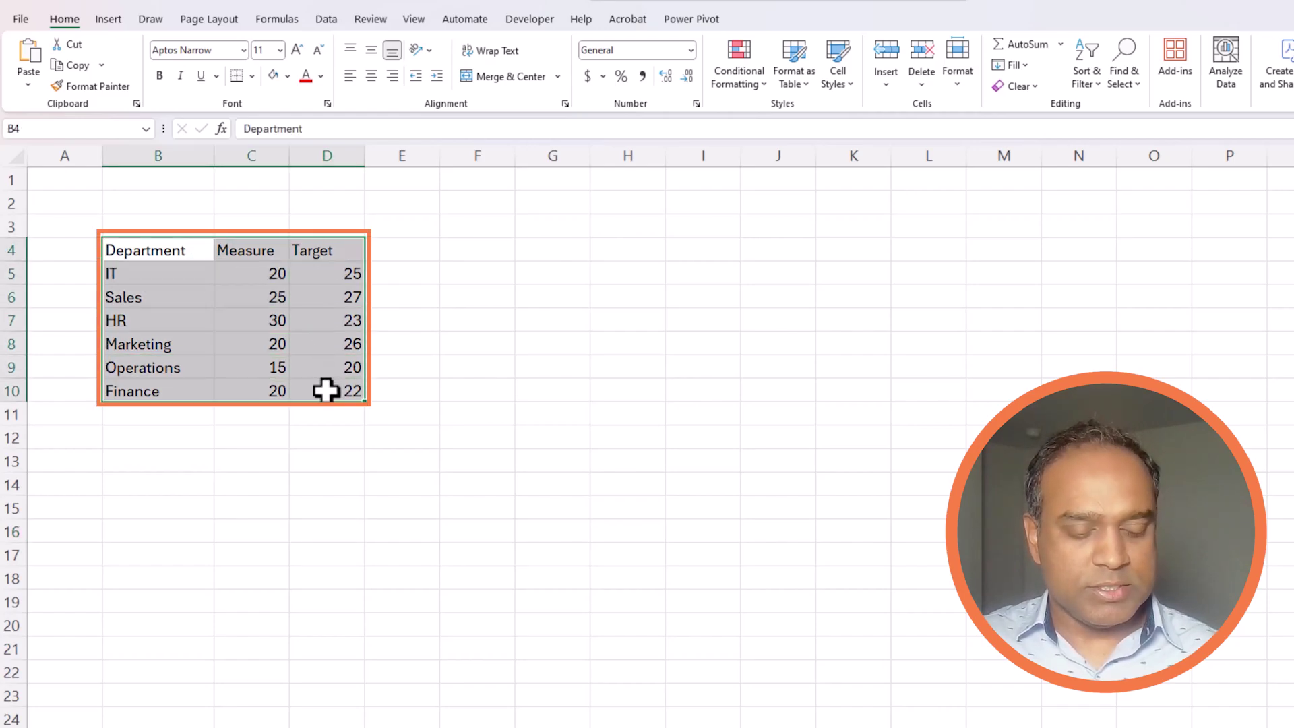
# Step: Convert B4:D10 into a table with headers using a blue Medium style, then reselect its data
pyautogui.hotkey('ctrl', 't')
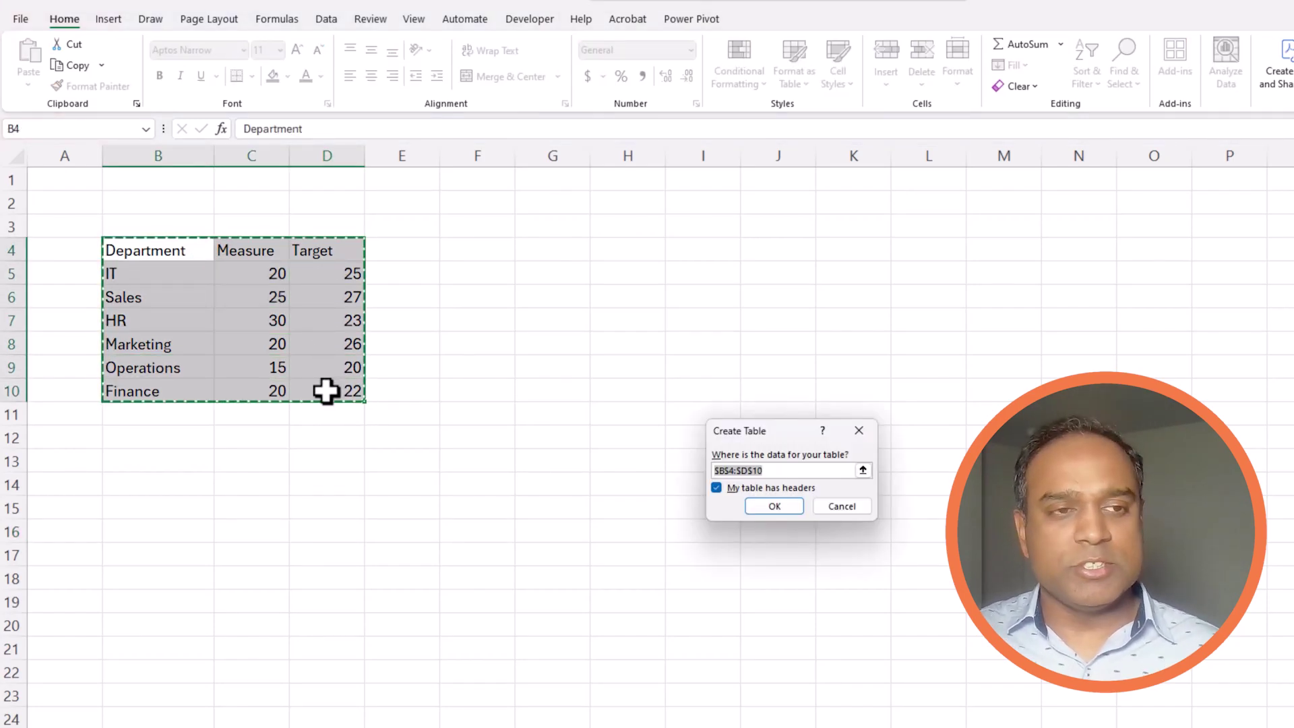
pyautogui.press('Return')
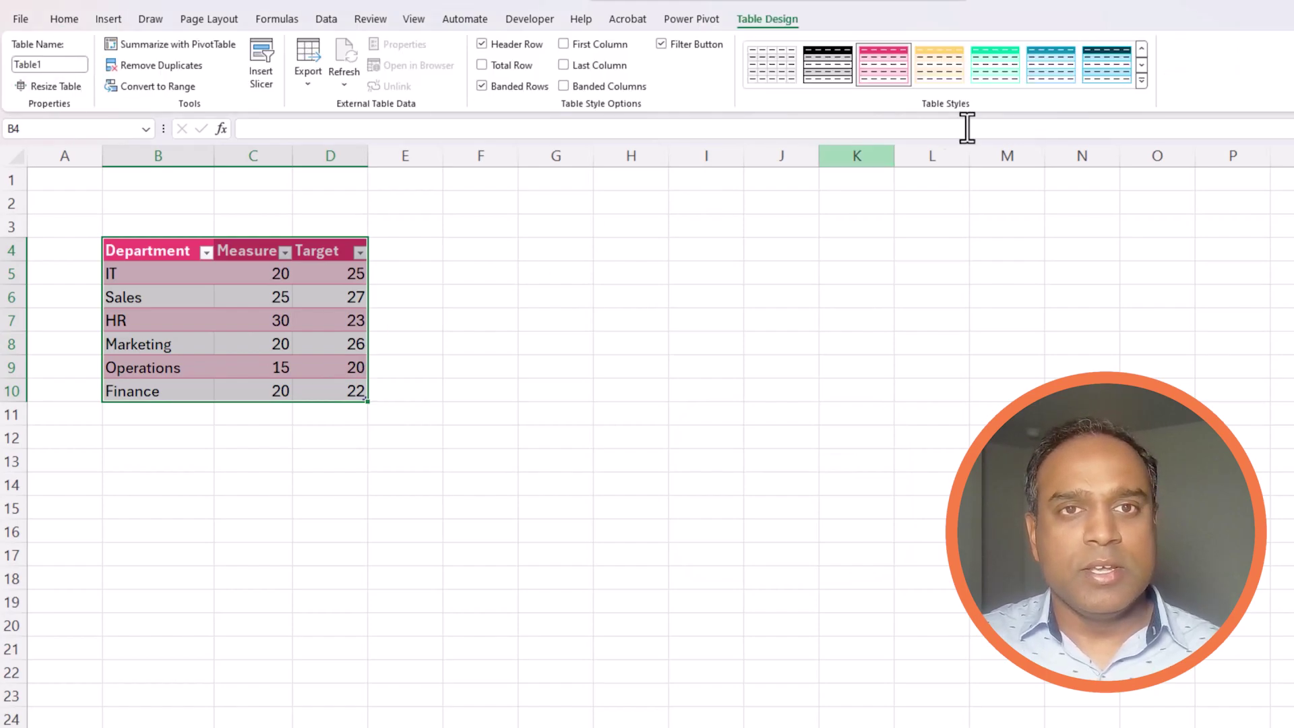
pyautogui.click(1140, 81)
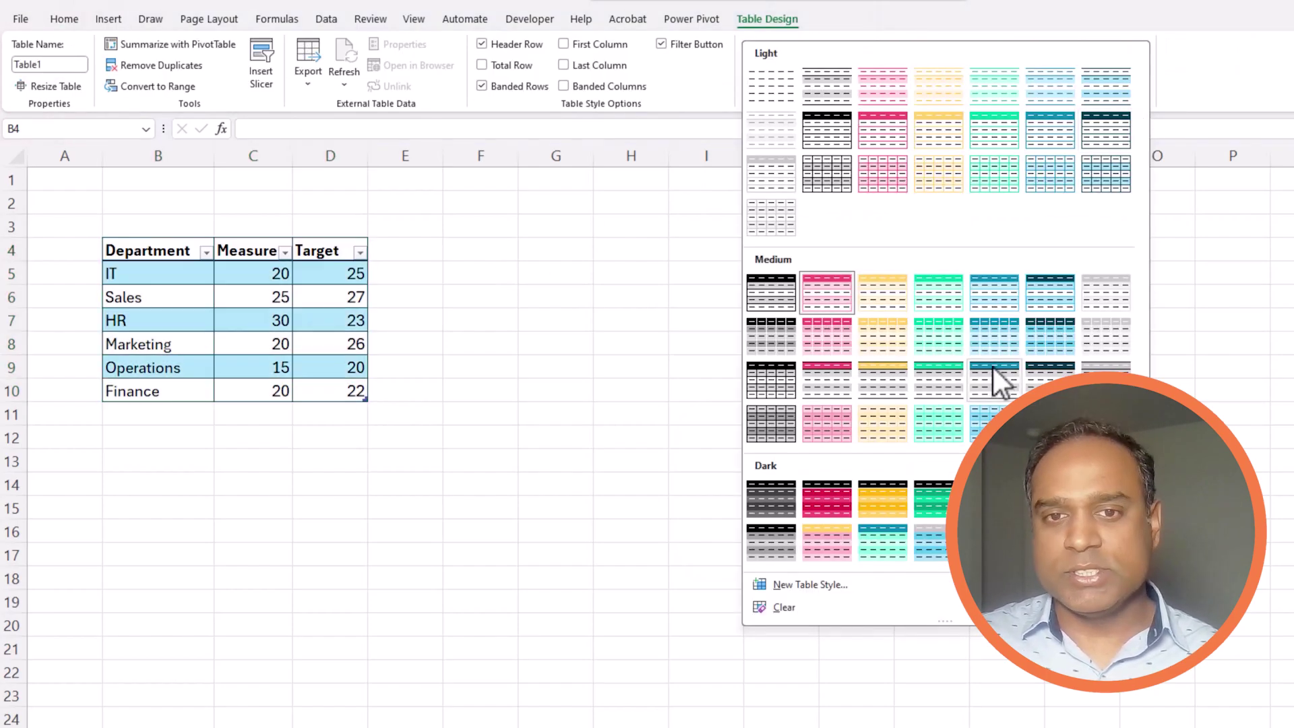
pyautogui.click(993, 368)
pyautogui.click(229, 361)
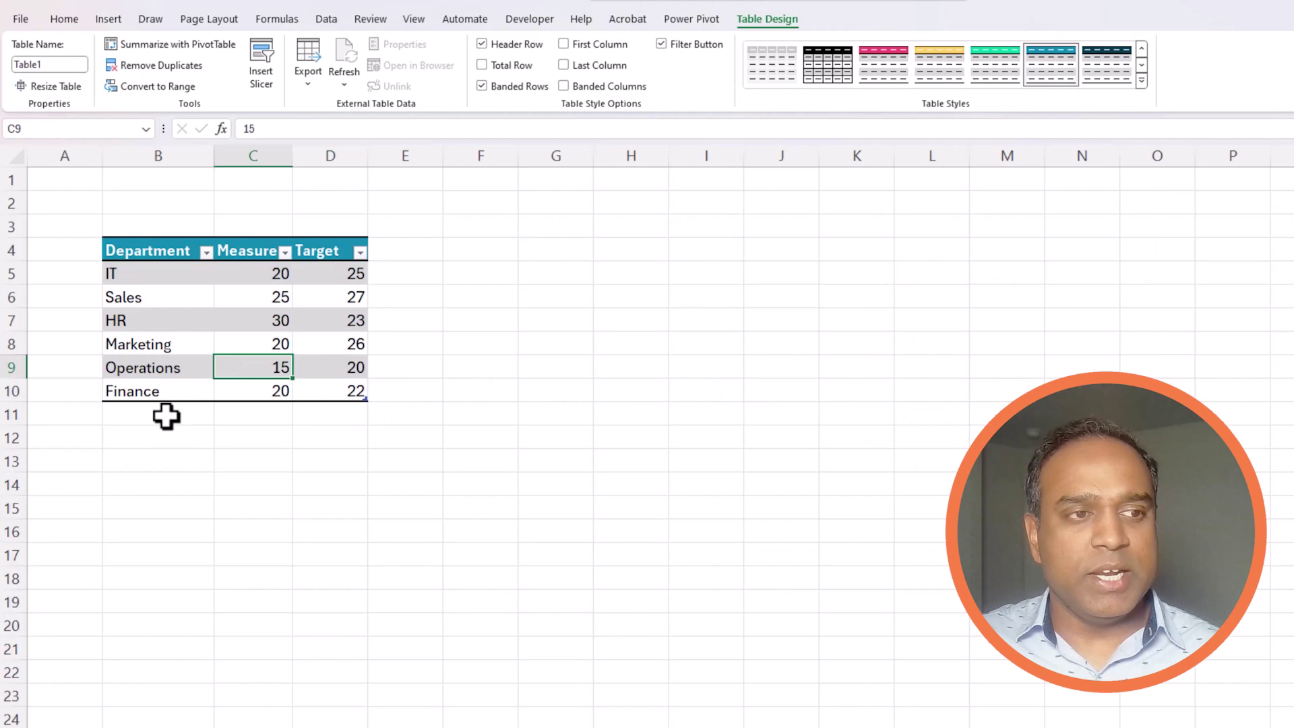
pyautogui.click(168, 415)
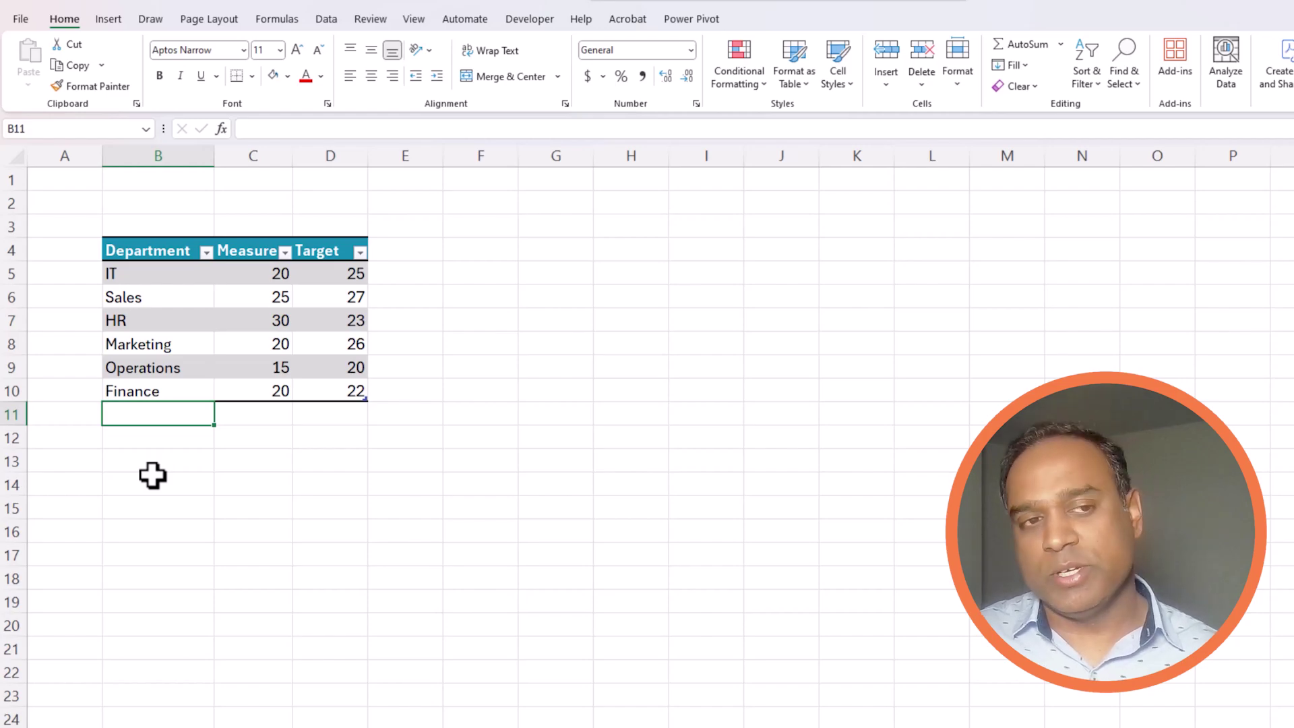
pyautogui.click(321, 305)
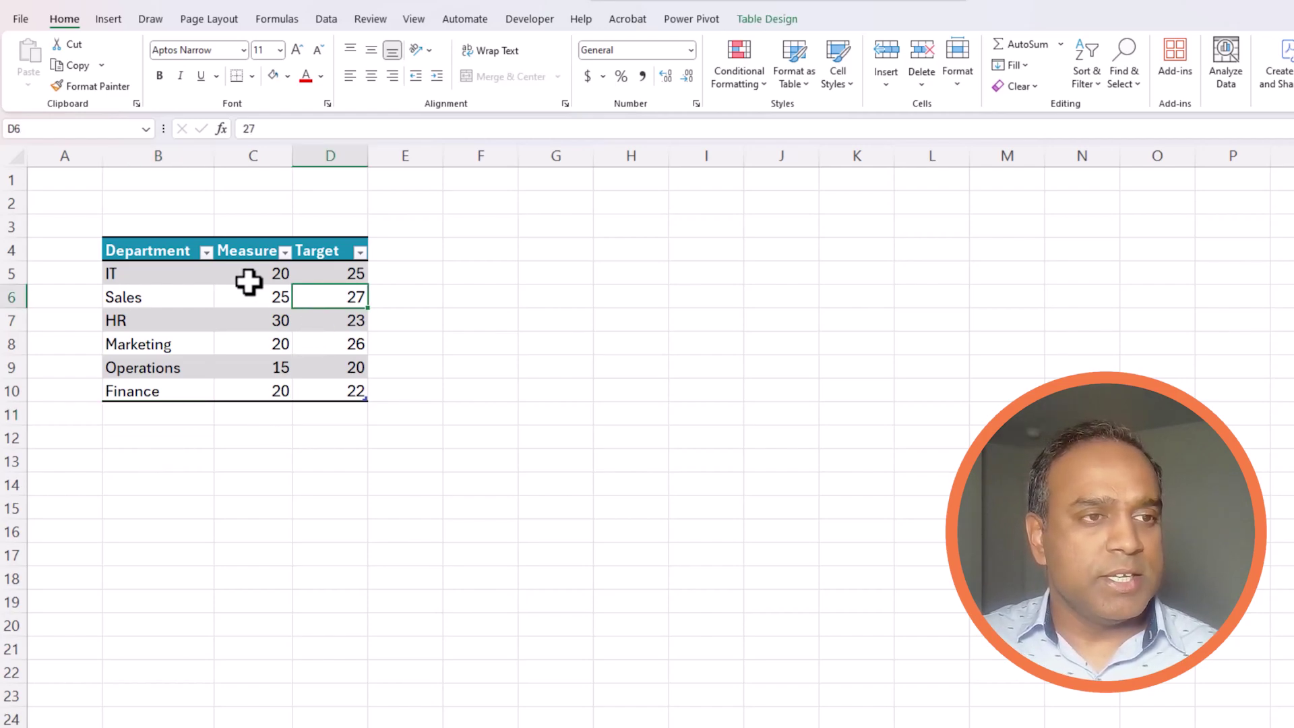
pyautogui.moveTo(168, 251); pyautogui.dragTo(306, 391)
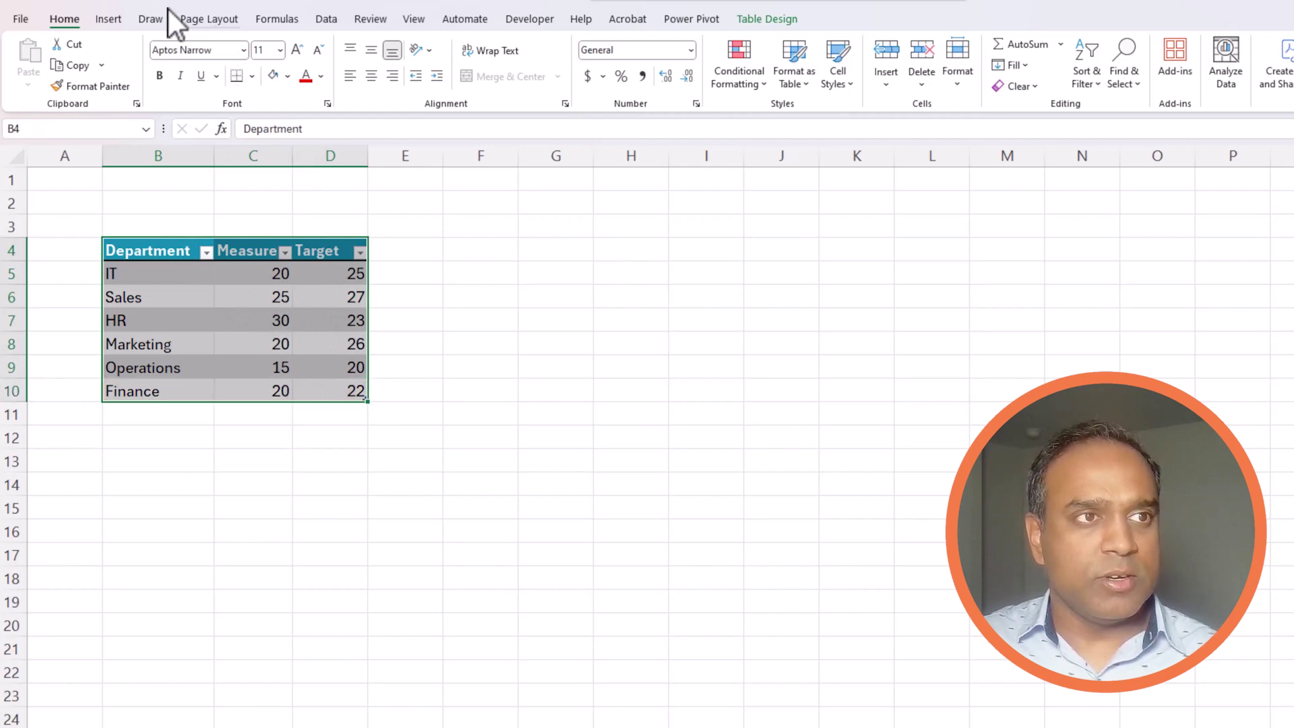
# Step: Insert a 2-D Clustered Column chart of the department Measure and Target data
pyautogui.click(108, 18)
pyautogui.click(524, 42)
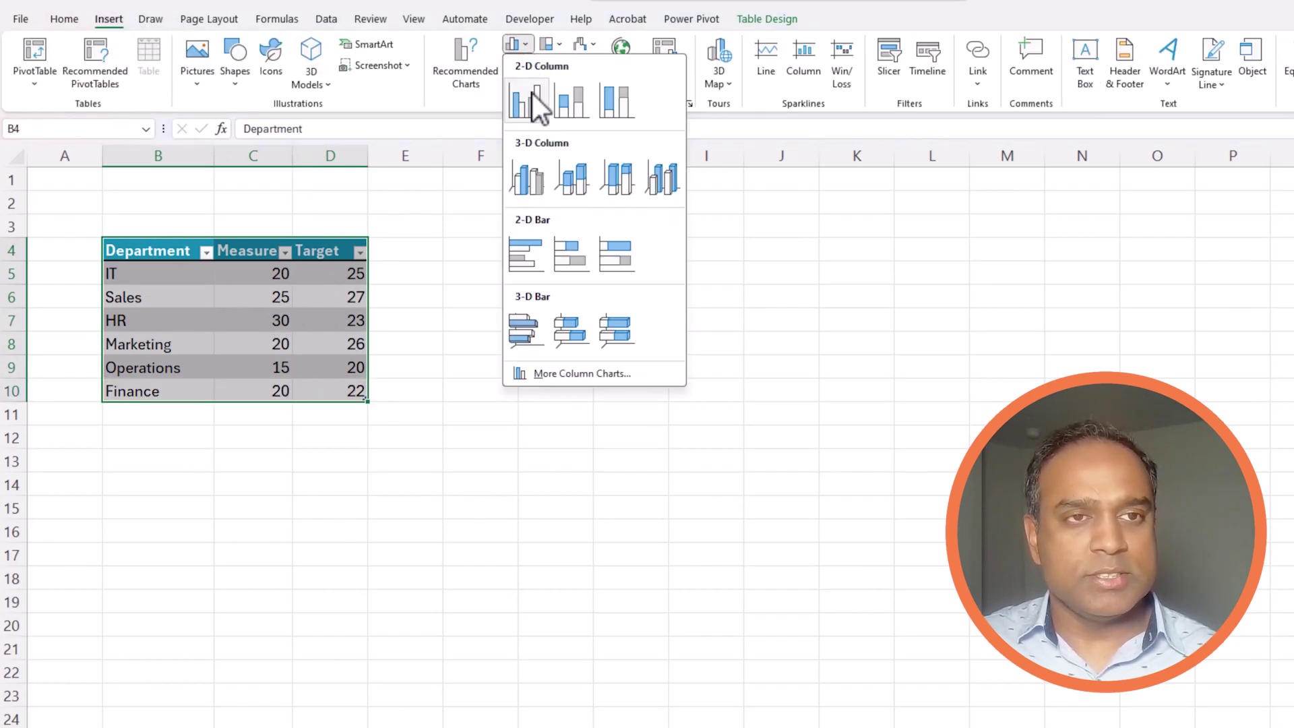
pyautogui.click(531, 98)
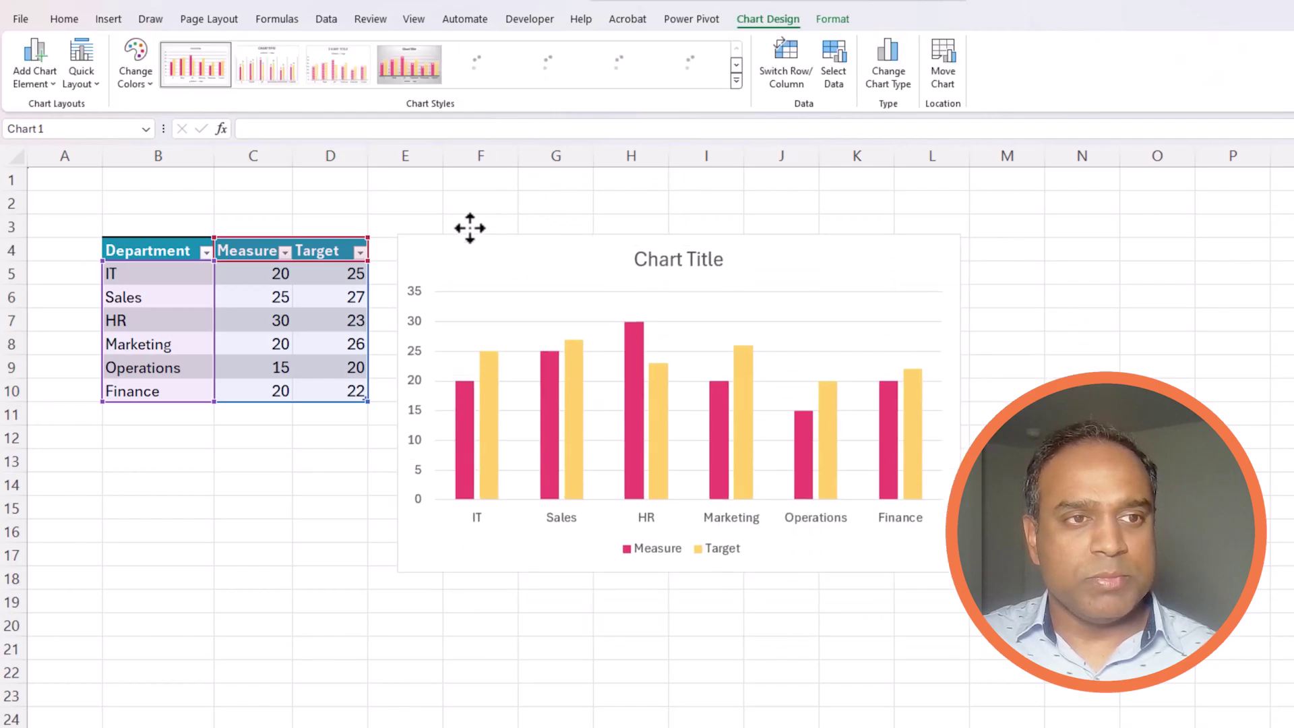
pyautogui.moveTo(483, 420)
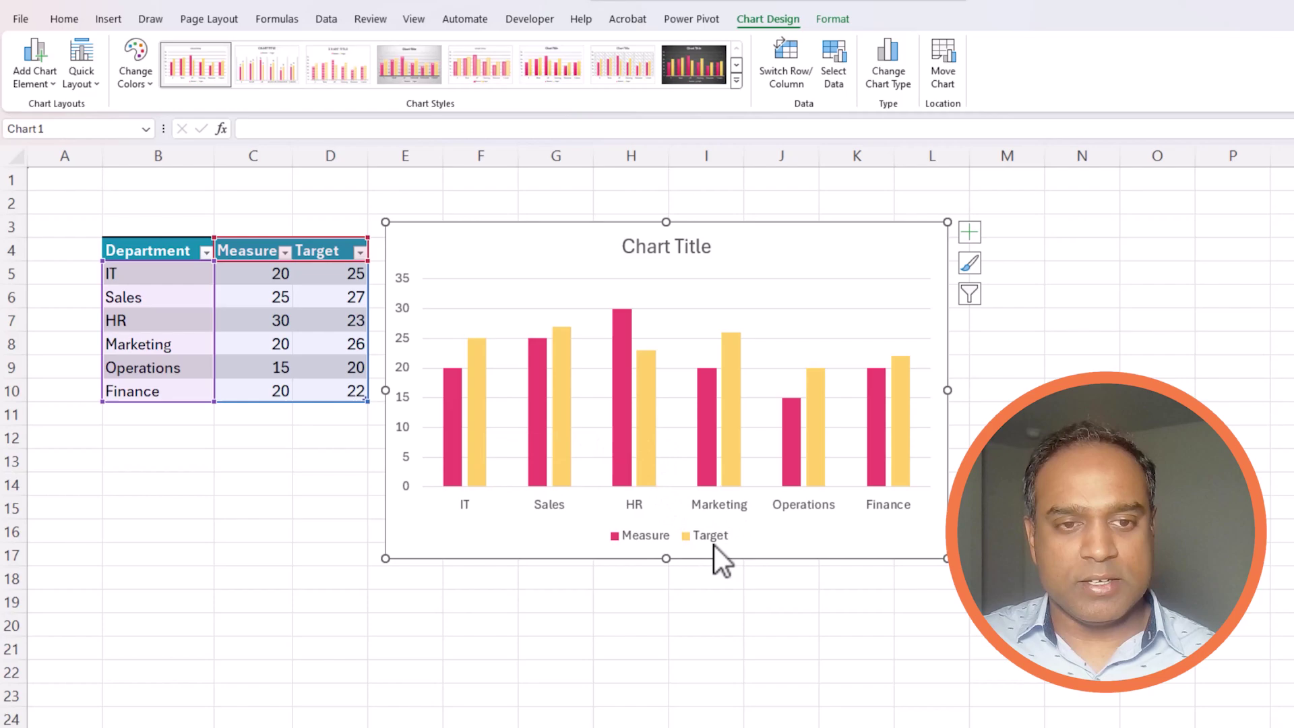
pyautogui.click(1118, 230)
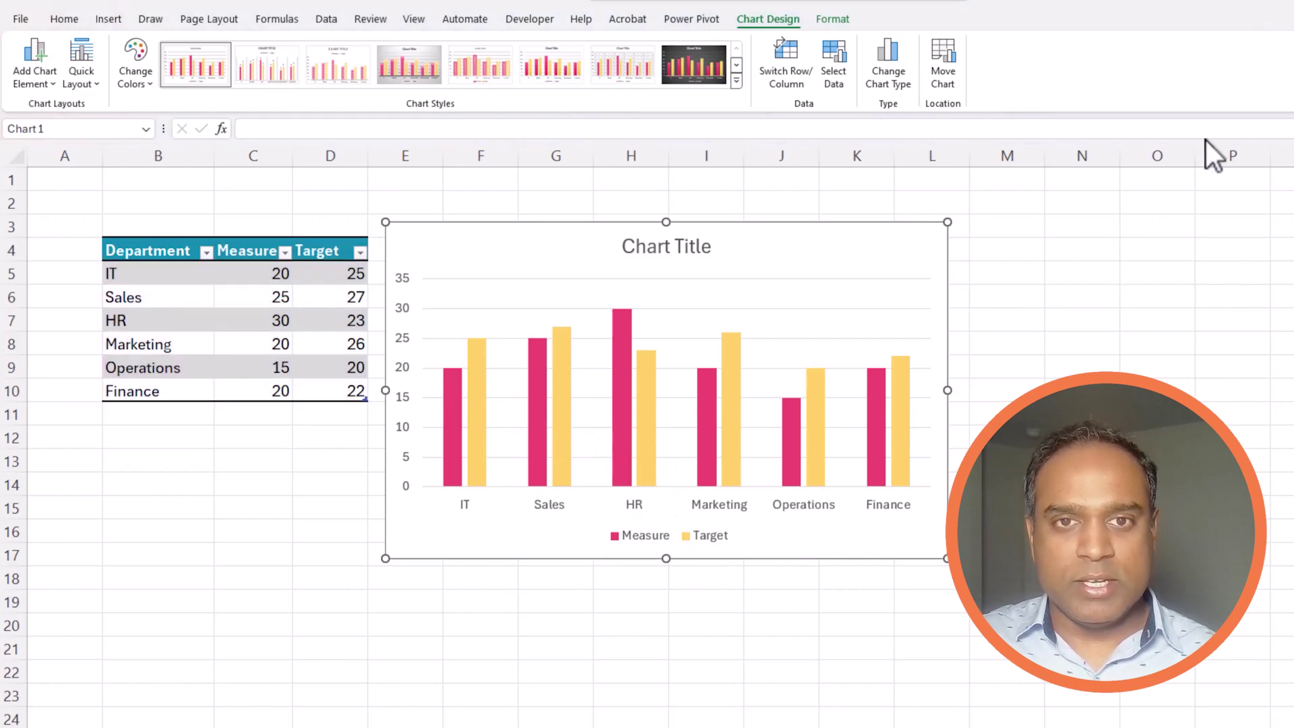
# Step: Move the chart legend from the bottom to the chart's top-right corner
pyautogui.click(720, 539)
pyautogui.click(981, 231)
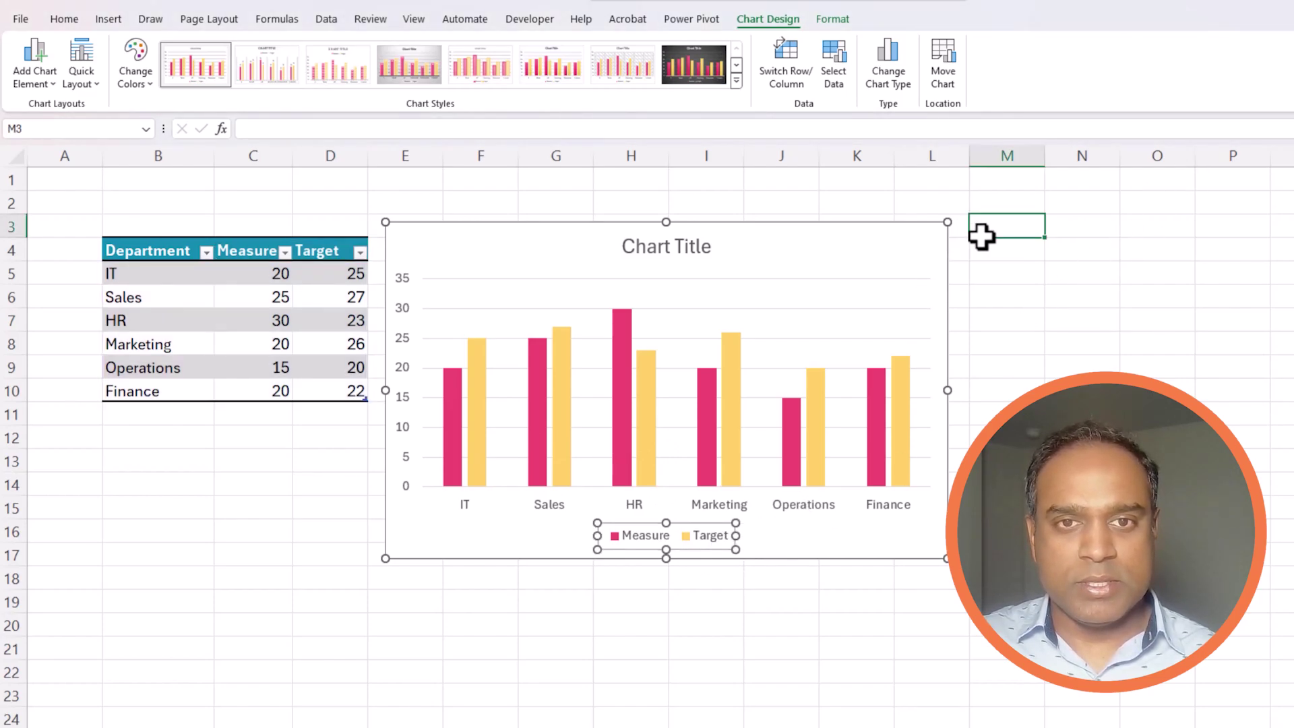
pyautogui.click(941, 236)
pyautogui.click(672, 543)
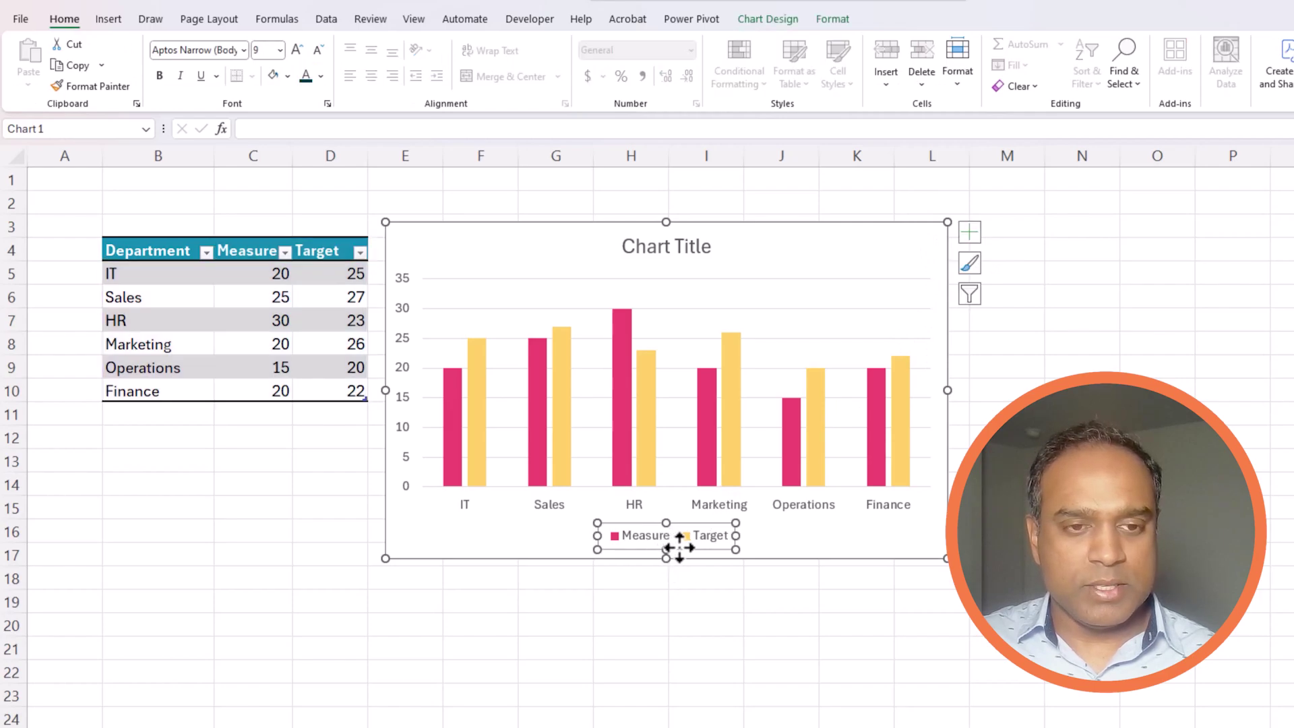
pyautogui.moveTo(679, 547); pyautogui.dragTo(879, 252)
pyautogui.click(1061, 391)
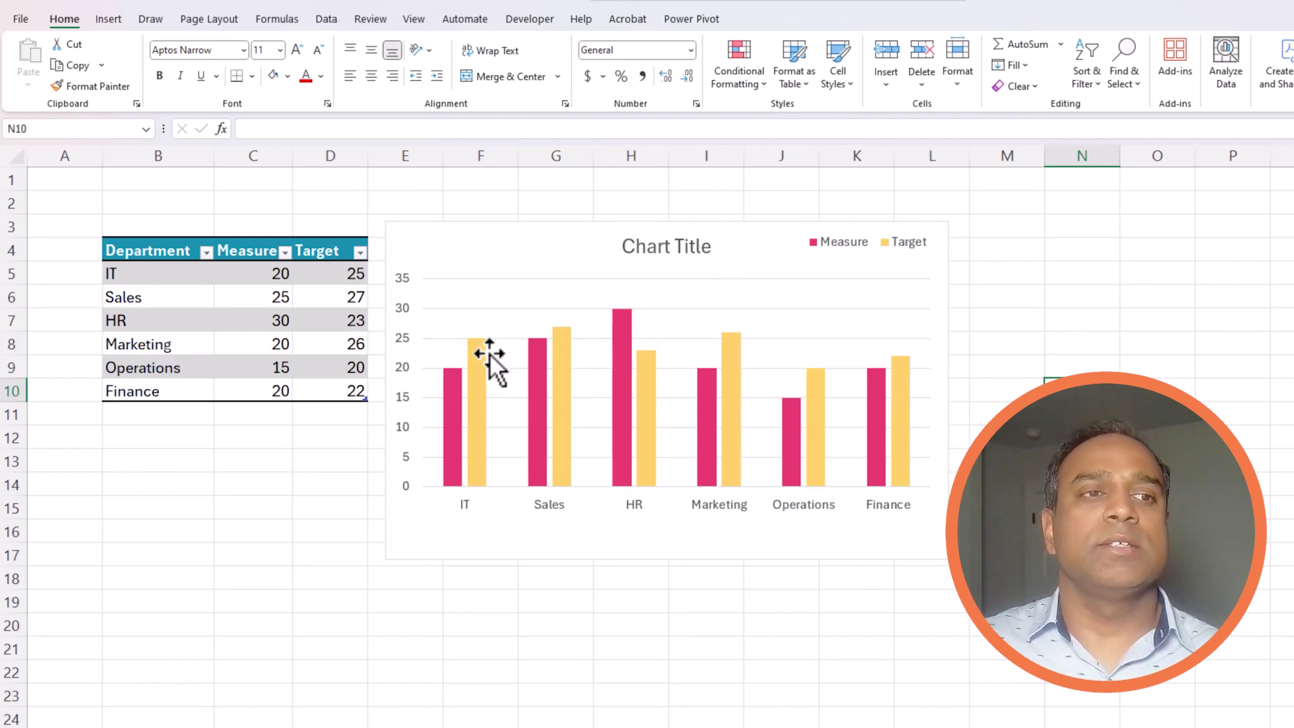
pyautogui.moveTo(488, 353)
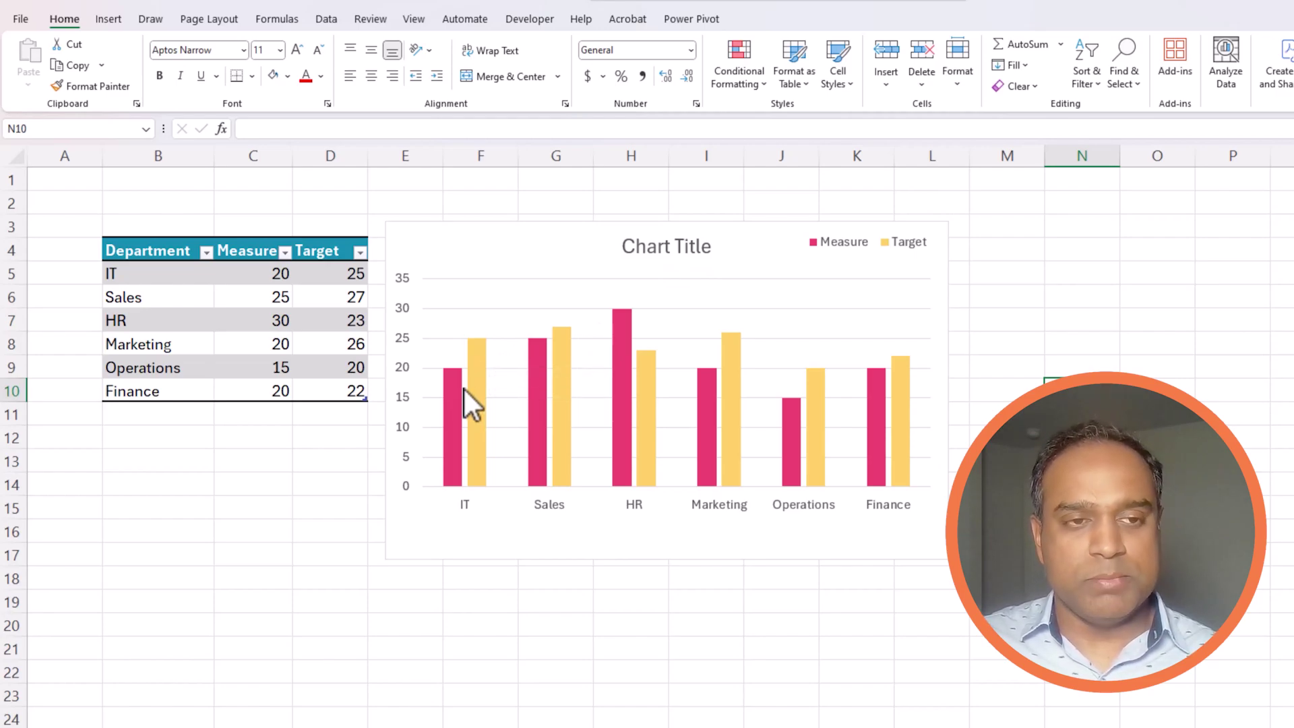
# Step: Change the Target series to Line with Markers as a combo over the Measure columns
pyautogui.rightClick(480, 352)
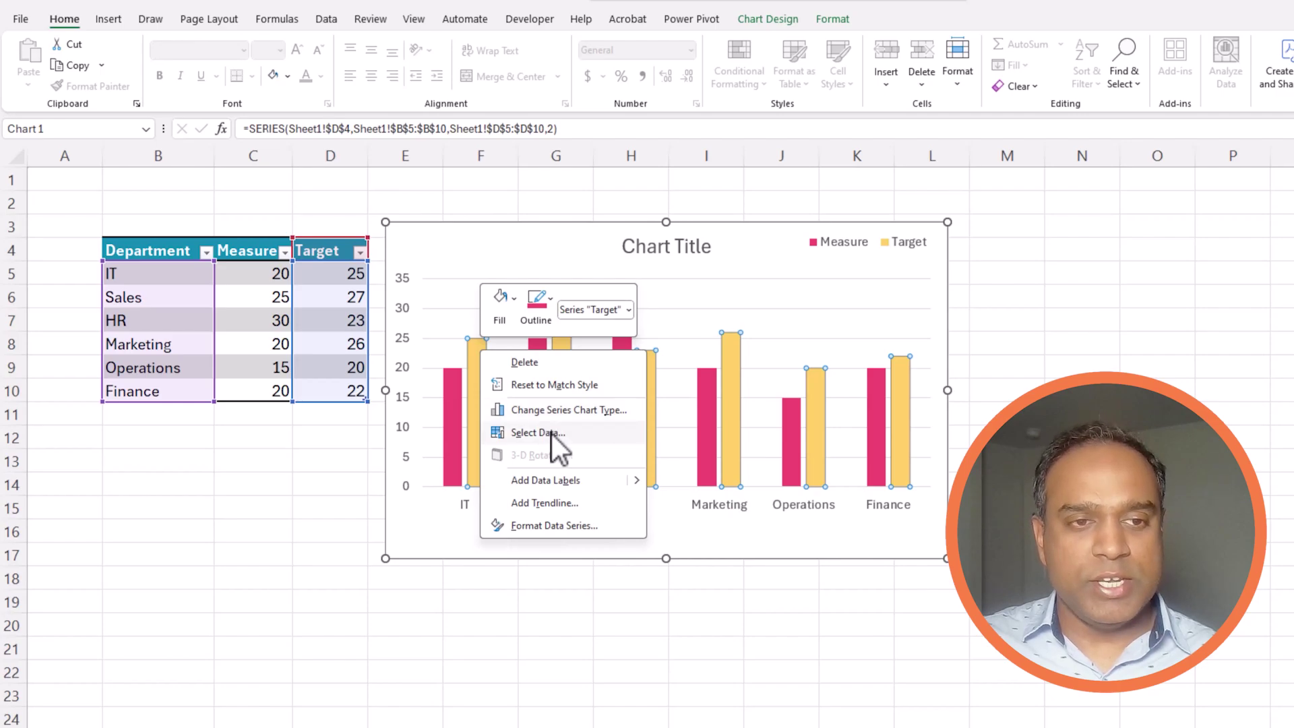
pyautogui.click(556, 414)
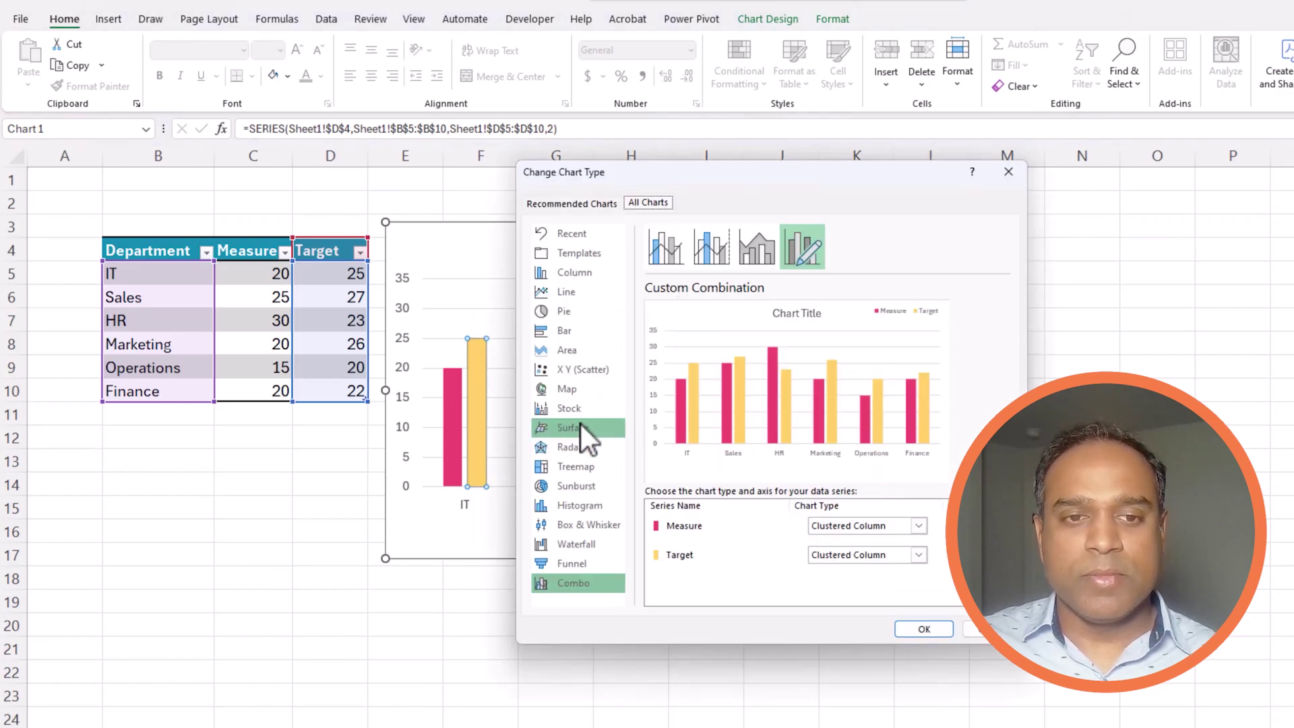
pyautogui.click(917, 555)
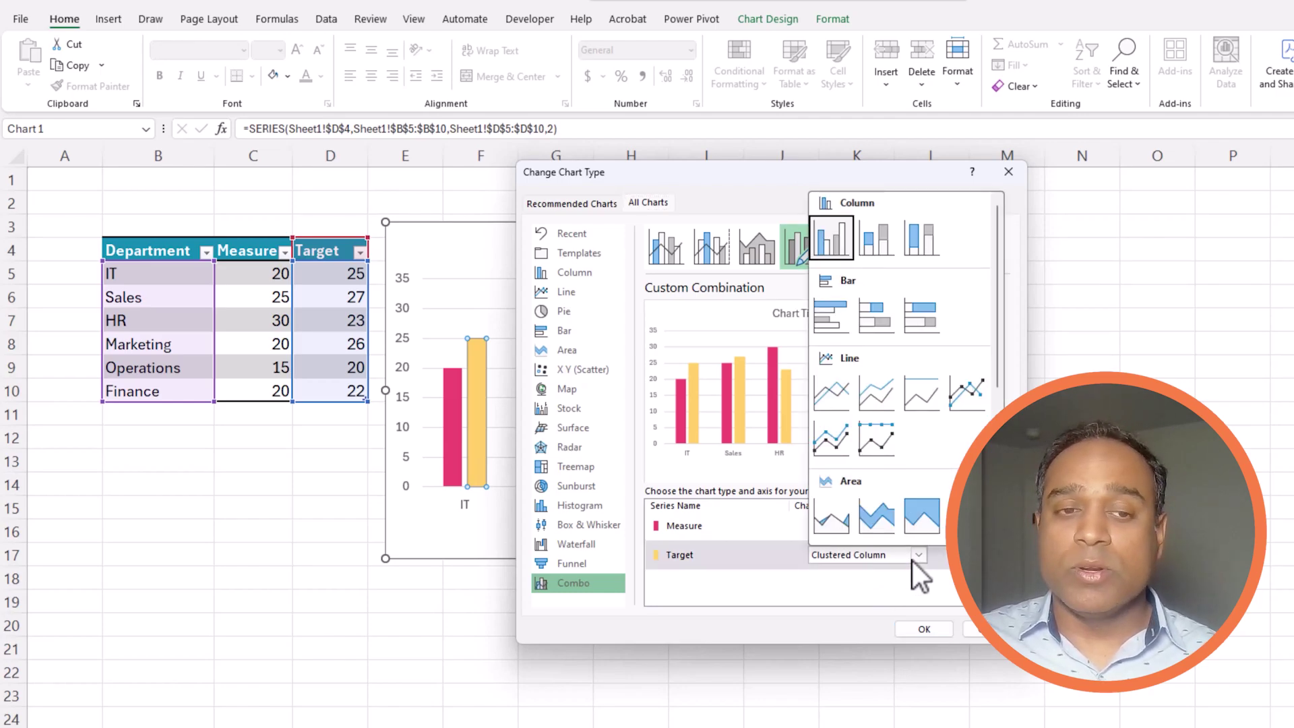
pyautogui.click(969, 398)
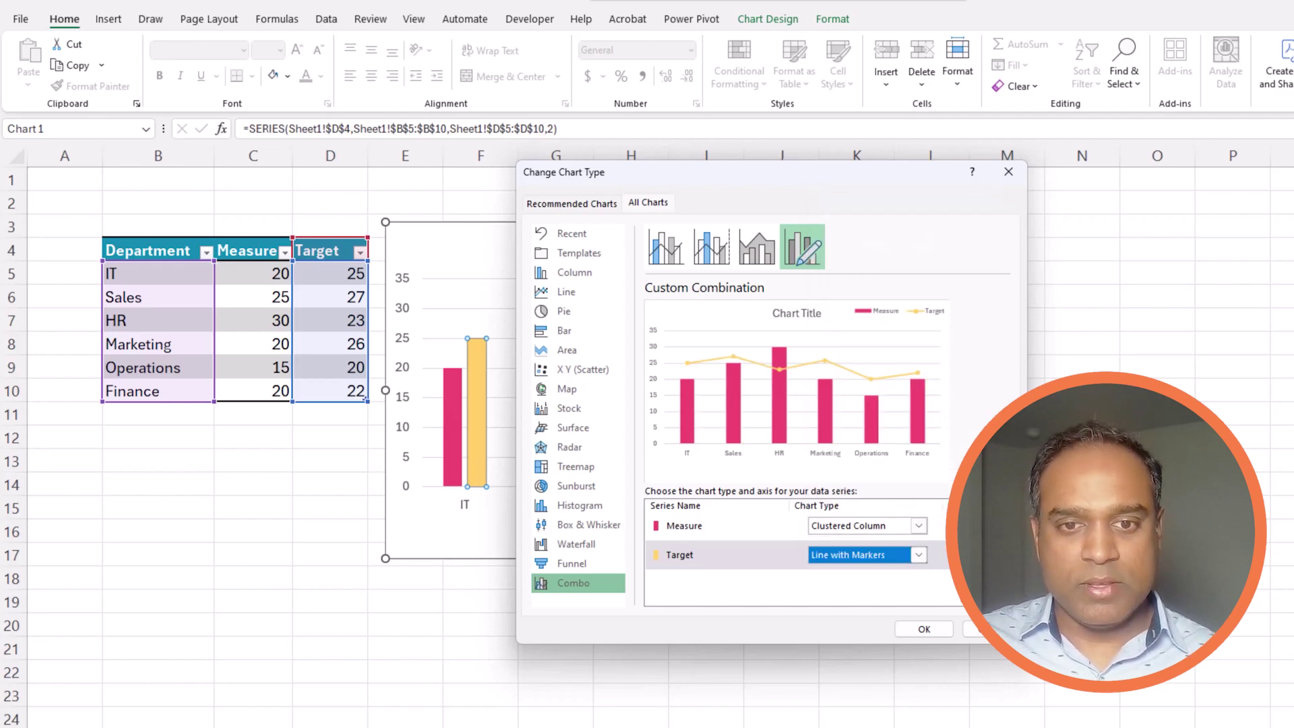
pyautogui.click(917, 629)
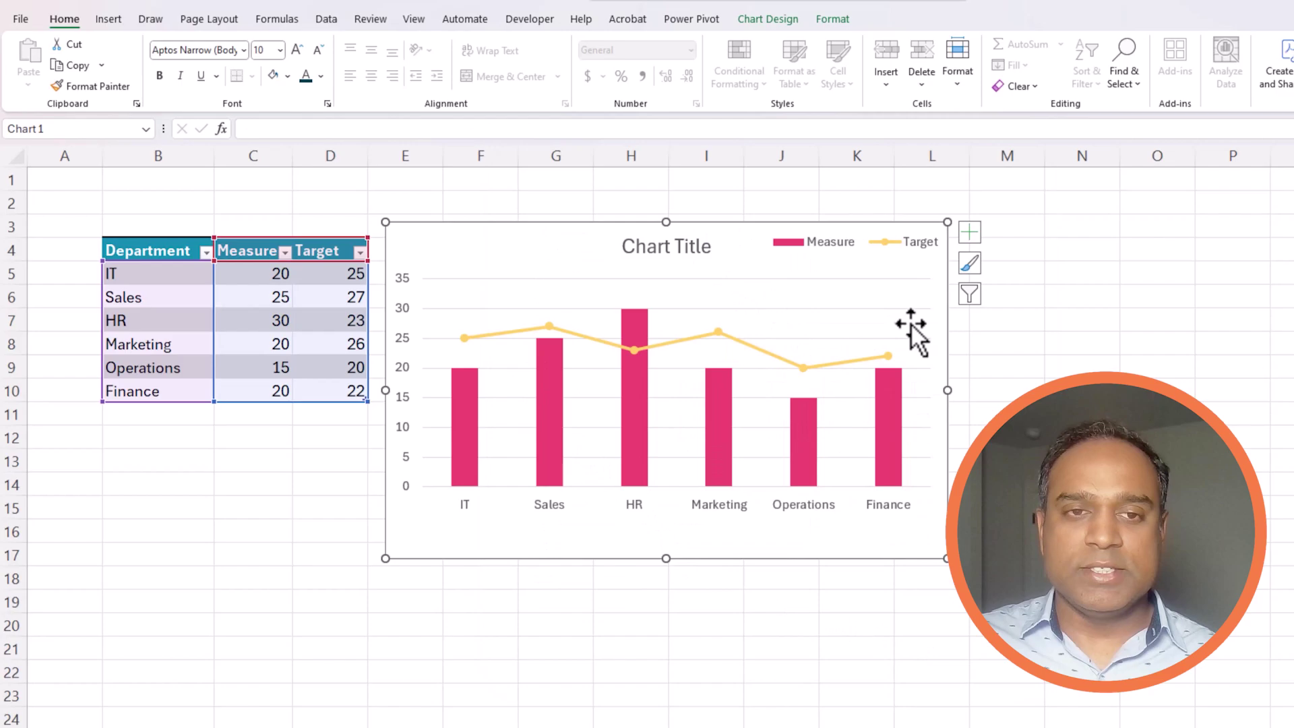
# Step: Set the Target series line to No line so only its markers remain
pyautogui.rightClick(504, 333)
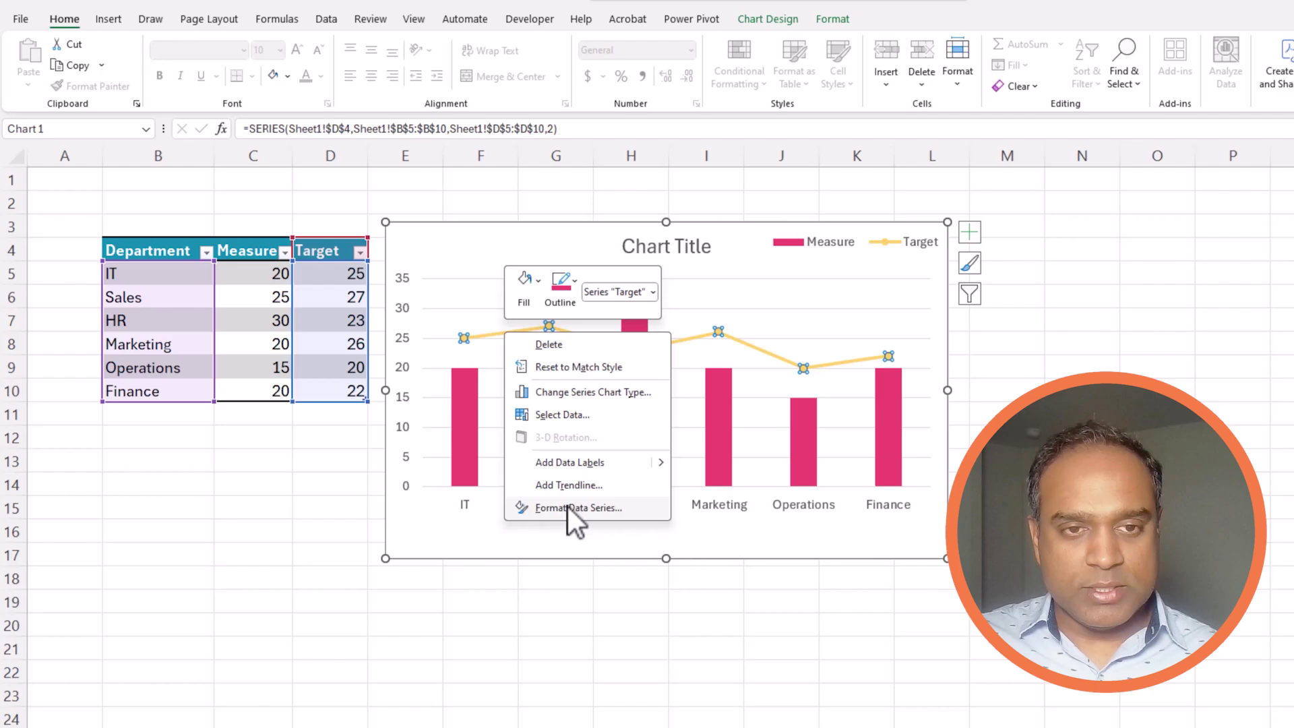
pyautogui.click(568, 506)
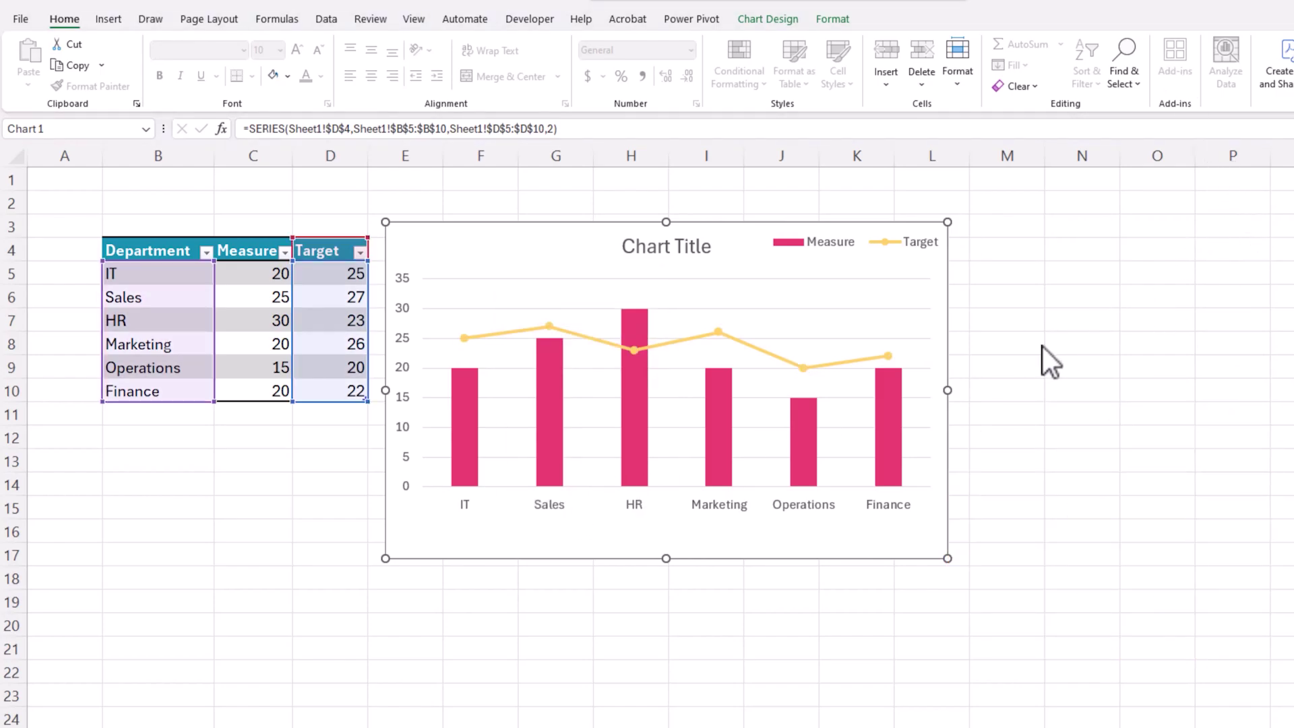
pyautogui.click(842, 362)
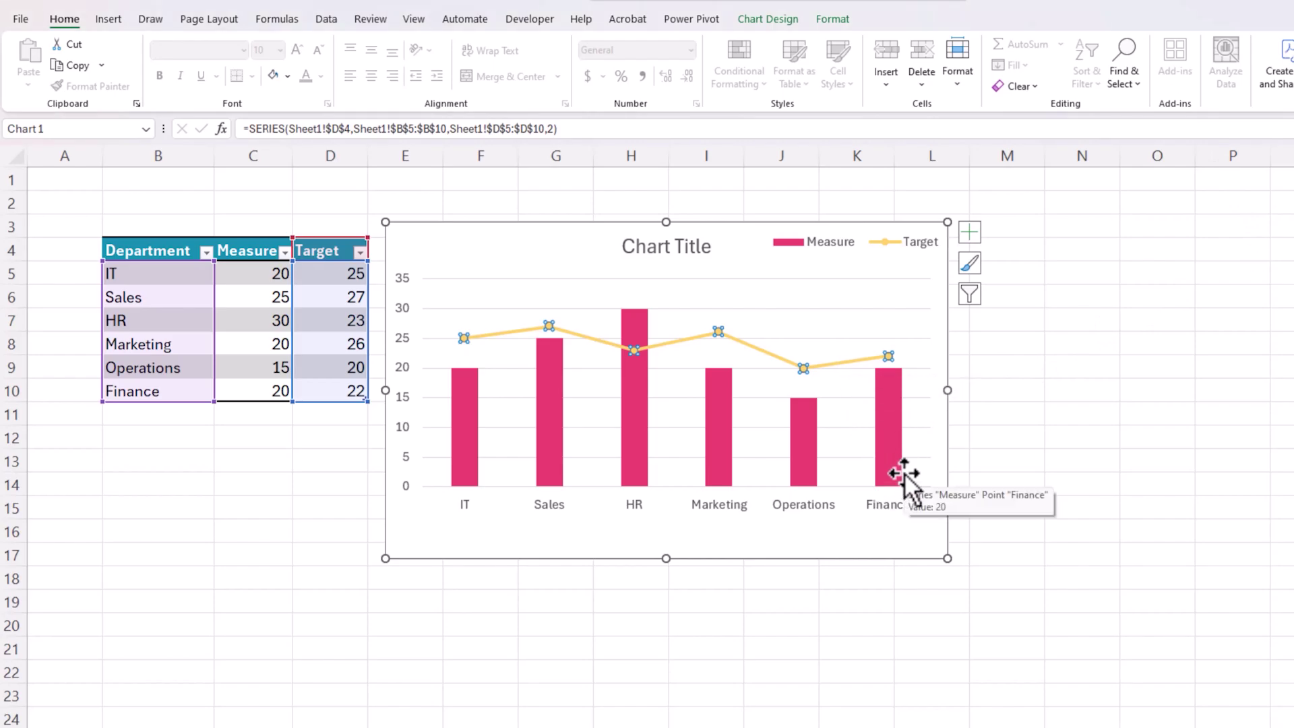
pyautogui.rightClick(890, 365)
pyautogui.click(938, 609)
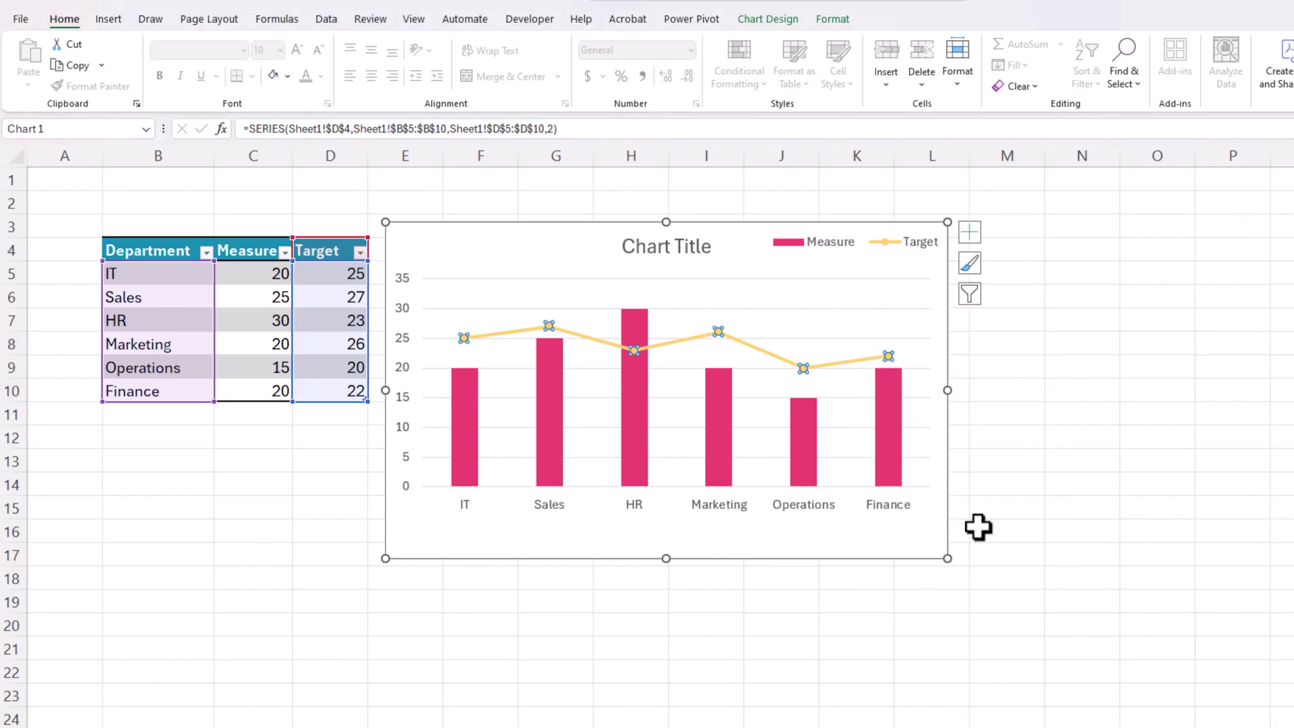
pyautogui.click(1092, 106)
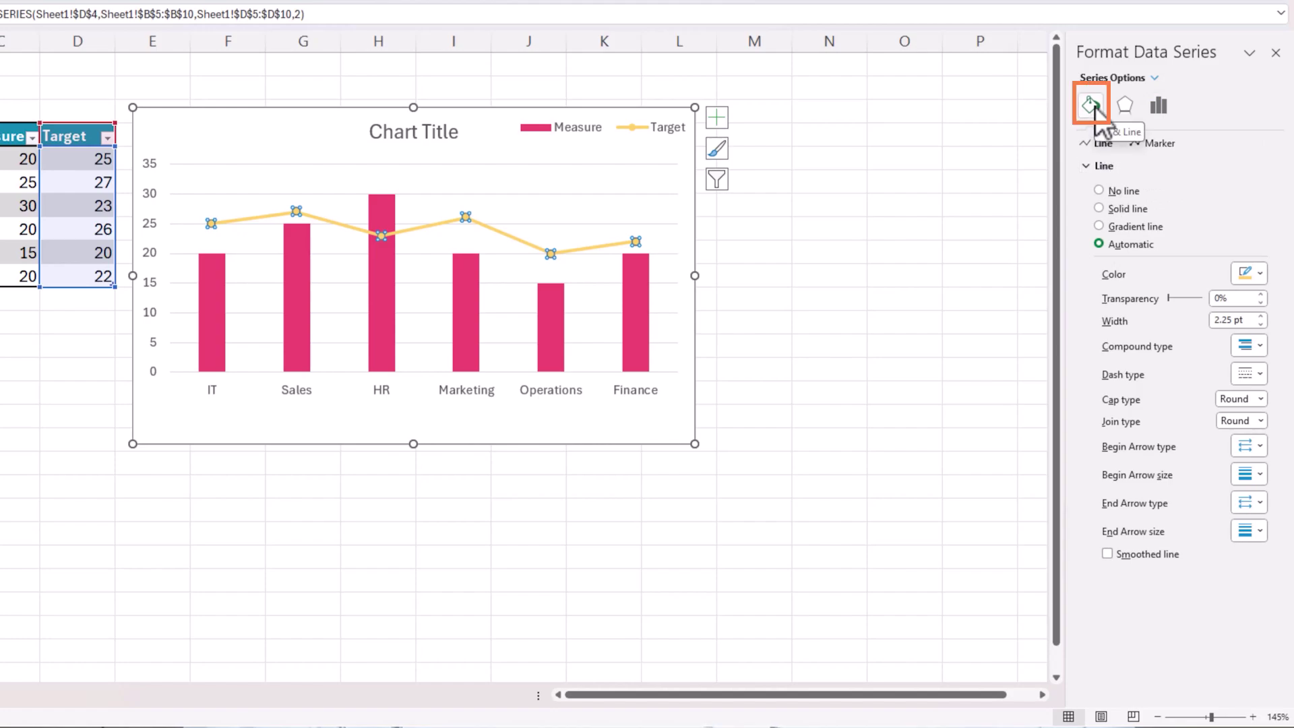
pyautogui.click(1106, 192)
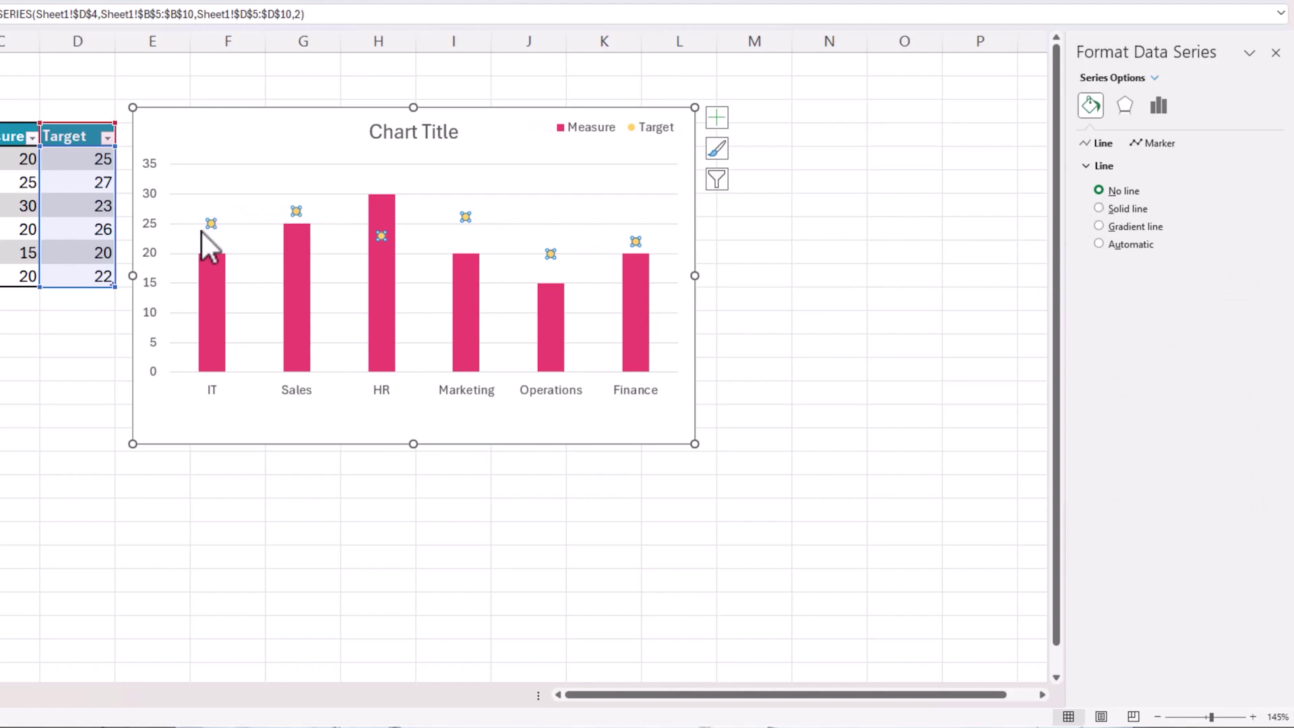
pyautogui.click(1154, 143)
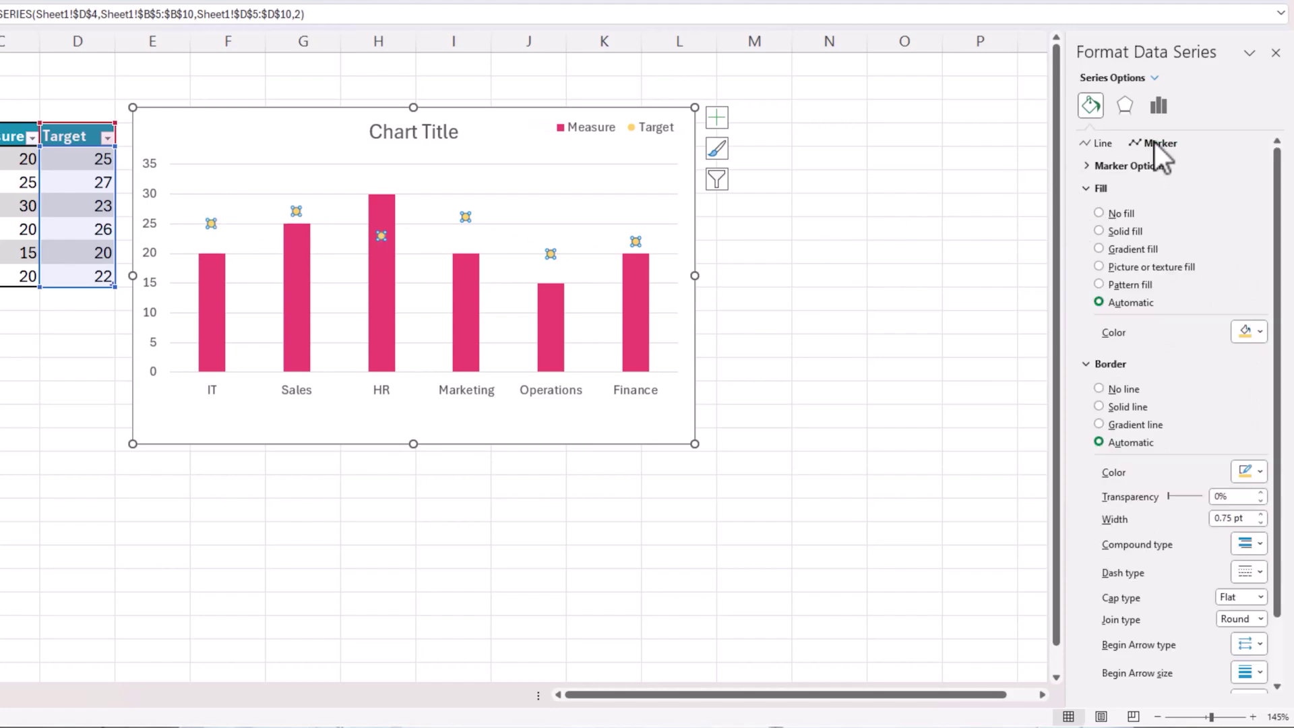
# Step: Give the Target markers a solid teal fill
pyautogui.click(1099, 231)
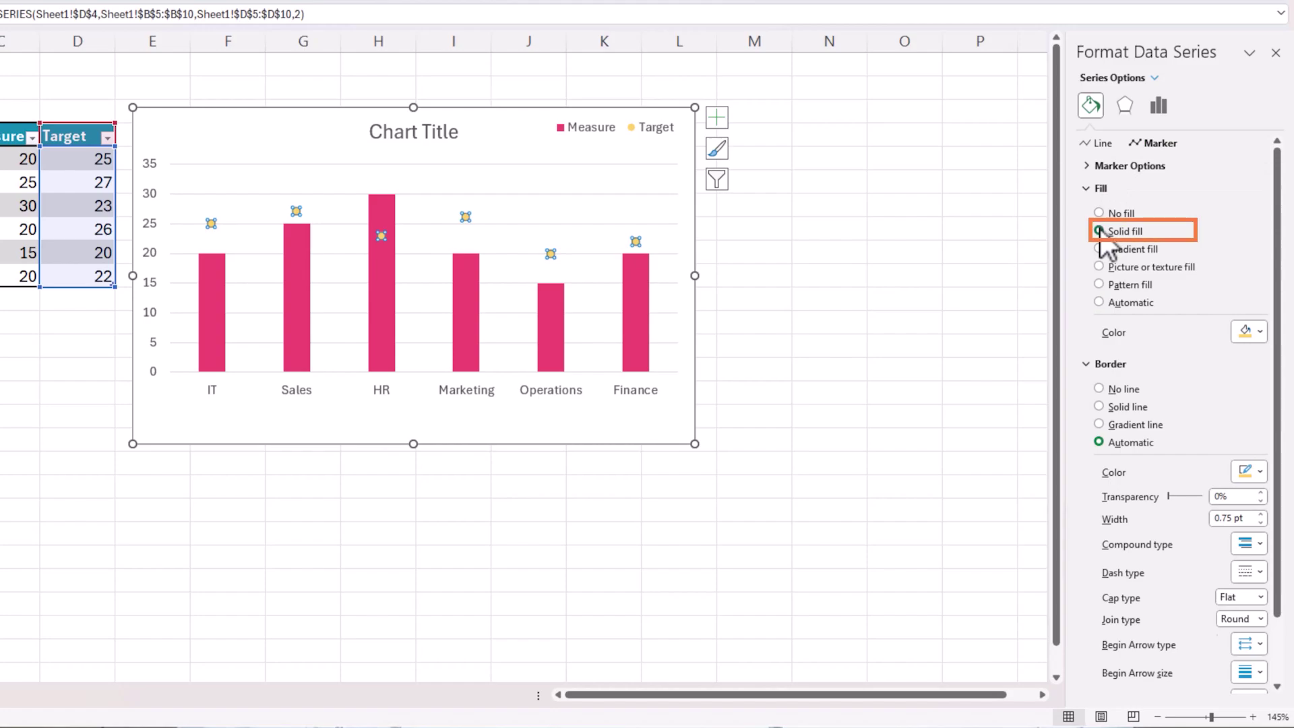
pyautogui.click(1259, 332)
pyautogui.click(1272, 438)
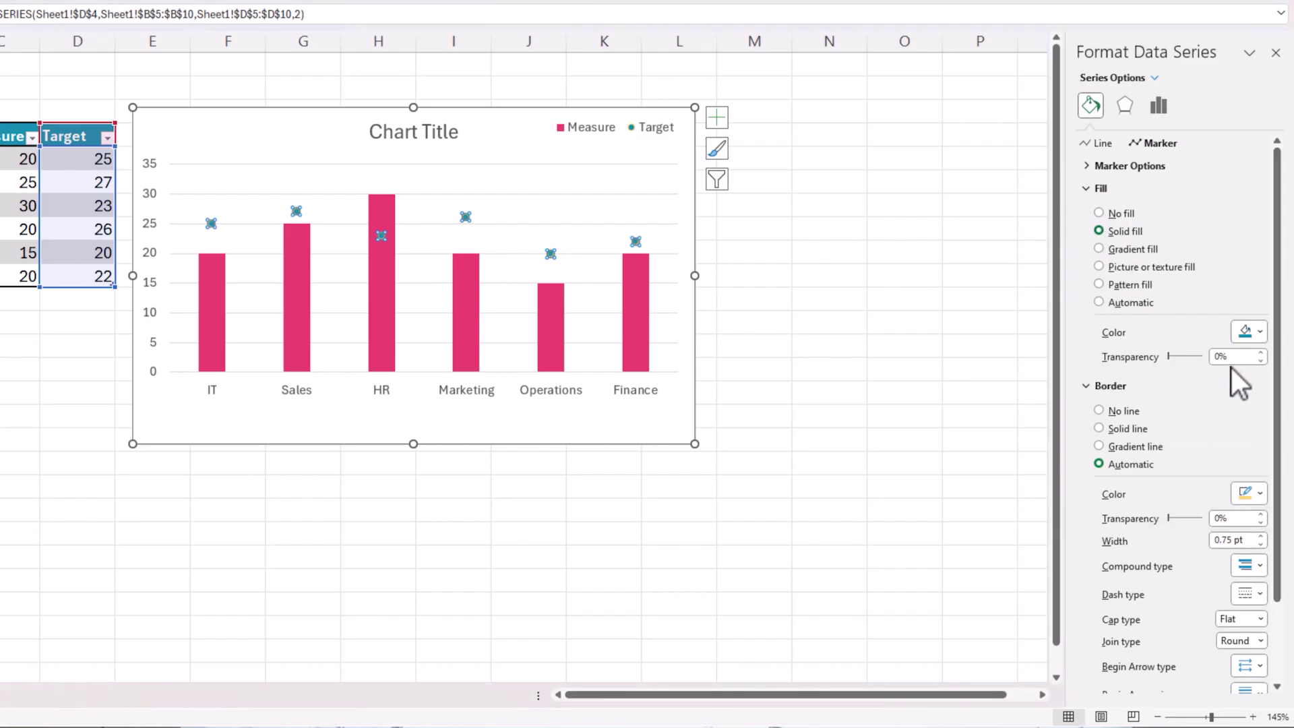
# Step: Make the Target markers built-in dashes of size 20 with no border
pyautogui.click(1121, 168)
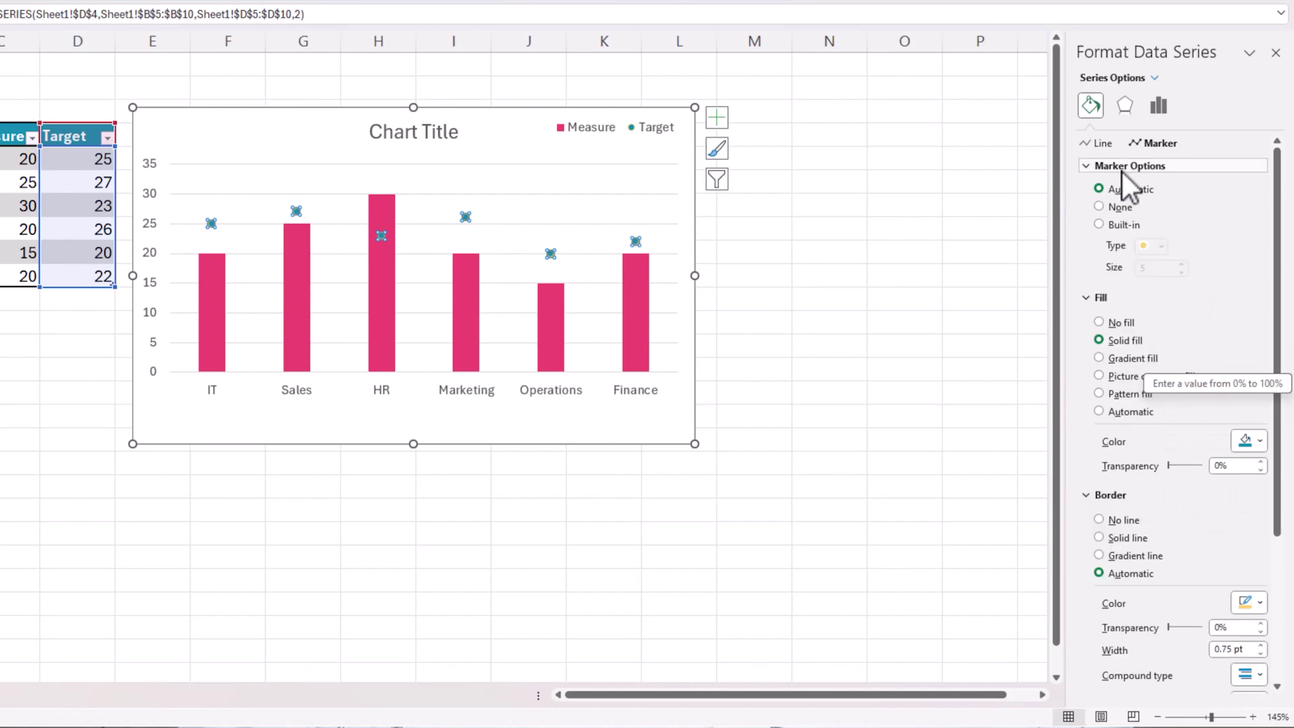
pyautogui.click(1099, 225)
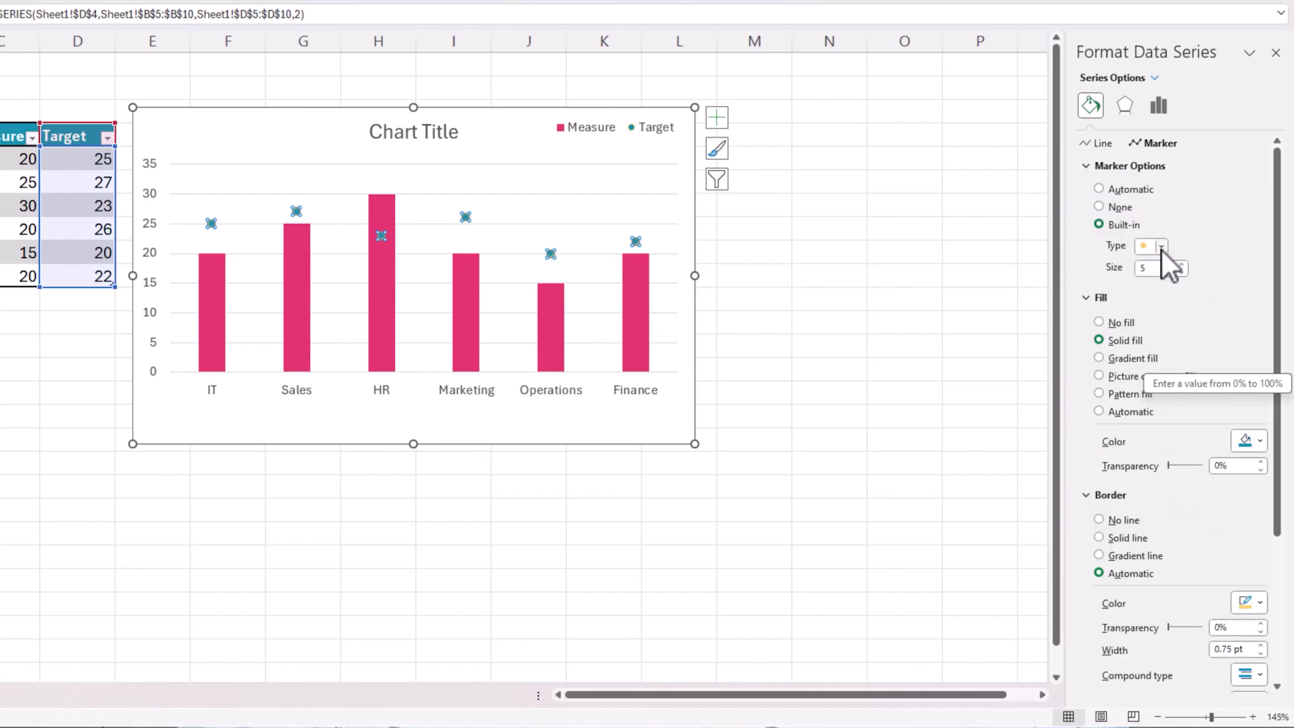
pyautogui.click(1161, 246)
pyautogui.click(1151, 357)
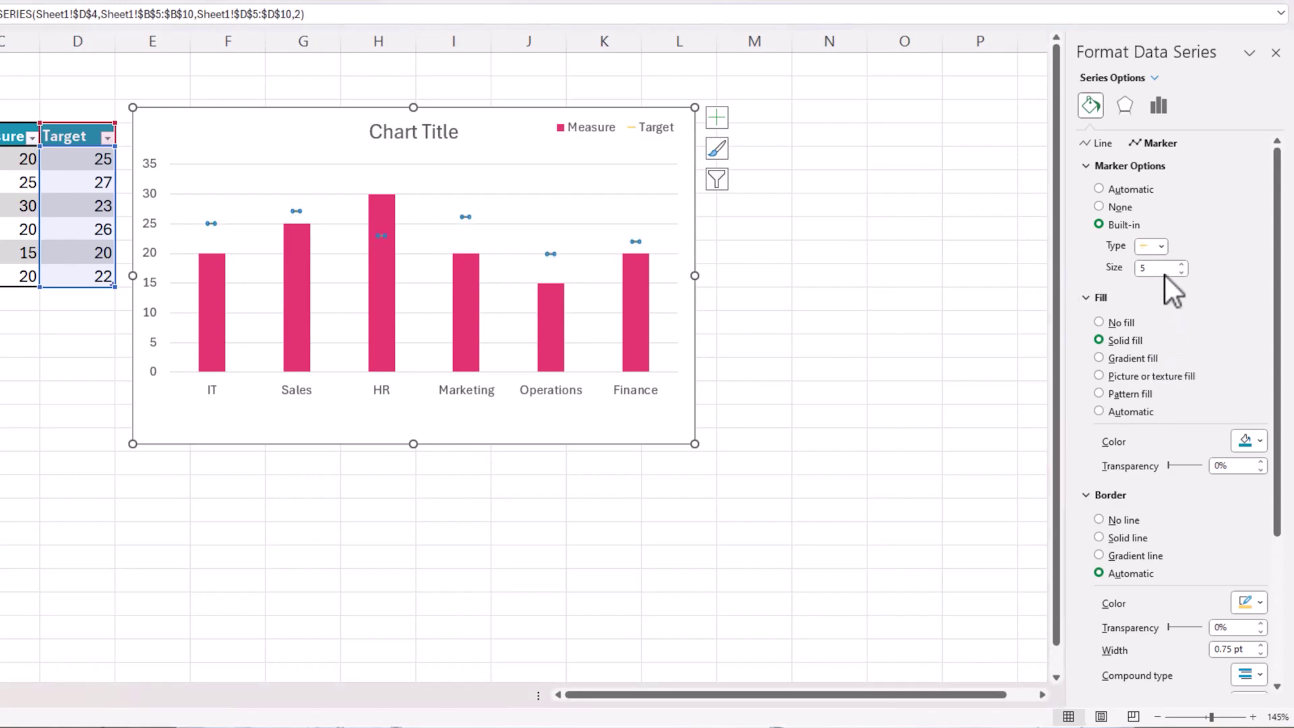
pyautogui.write('20')
pyautogui.press('Tab')
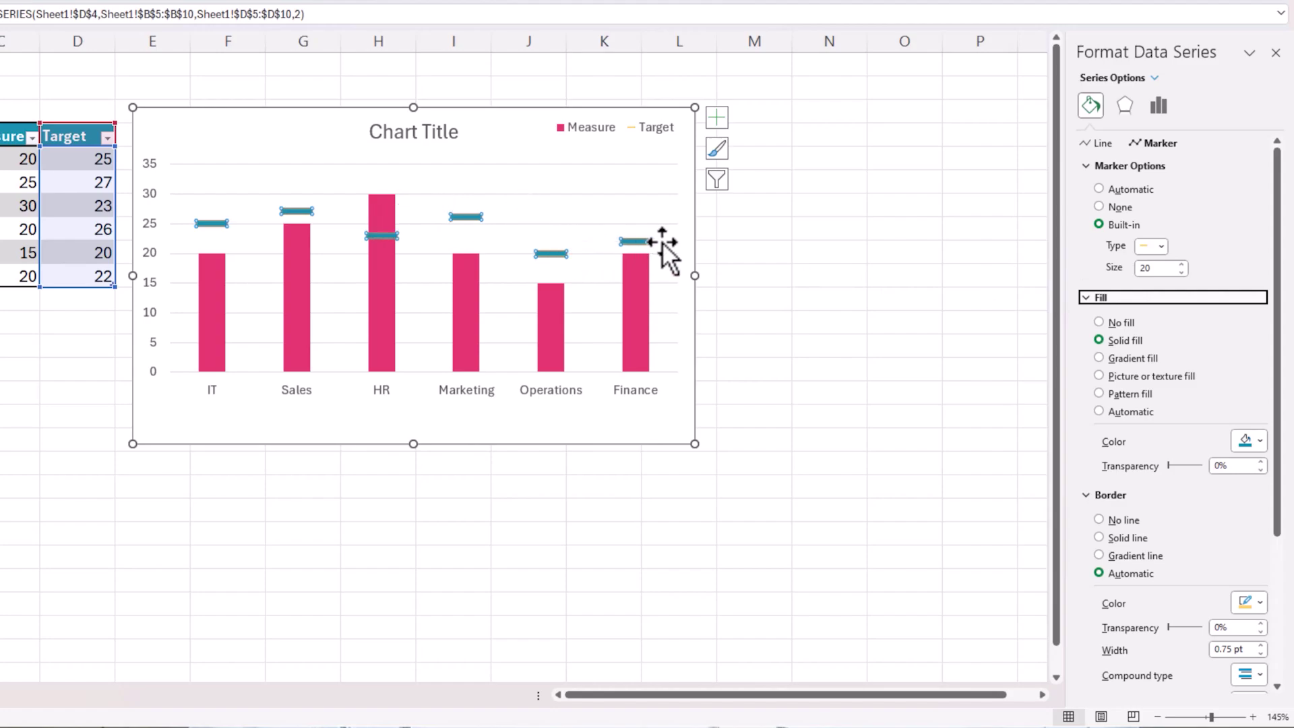
pyautogui.moveTo(644, 246)
pyautogui.click(1132, 518)
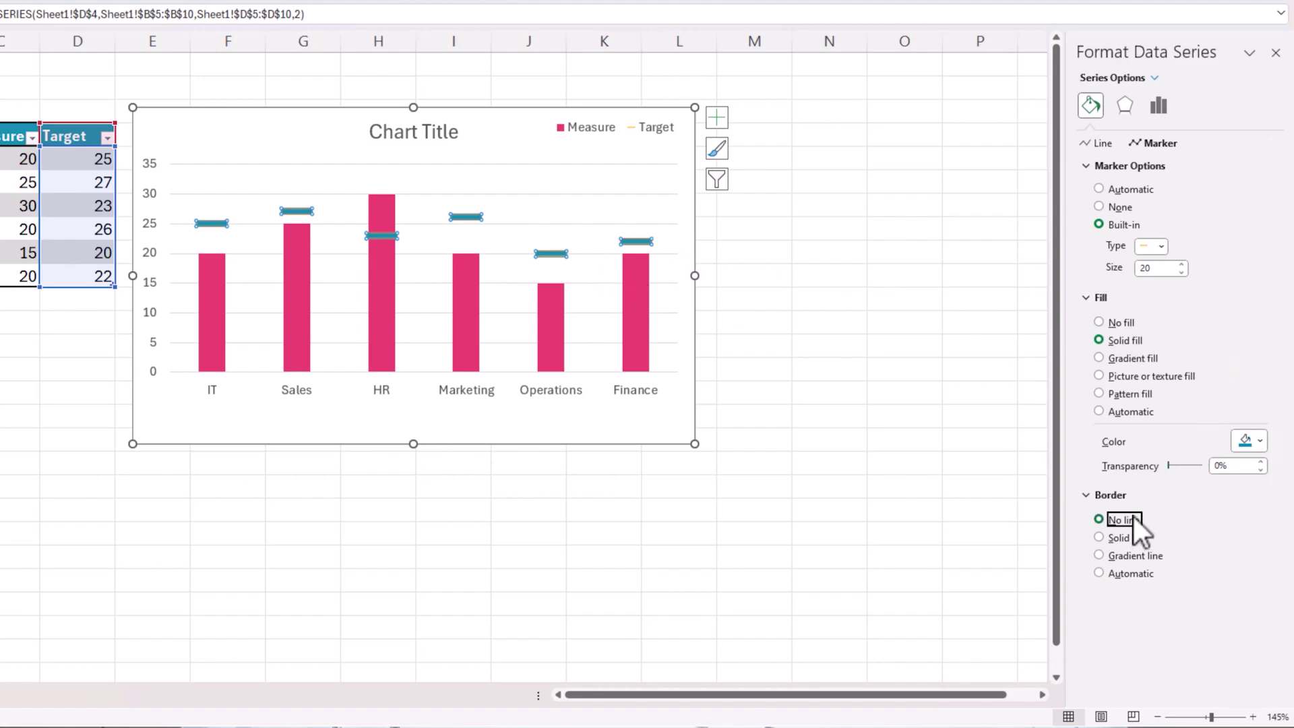
# Step: Give the Measure columns a solid light blue fill
pyautogui.click(642, 302)
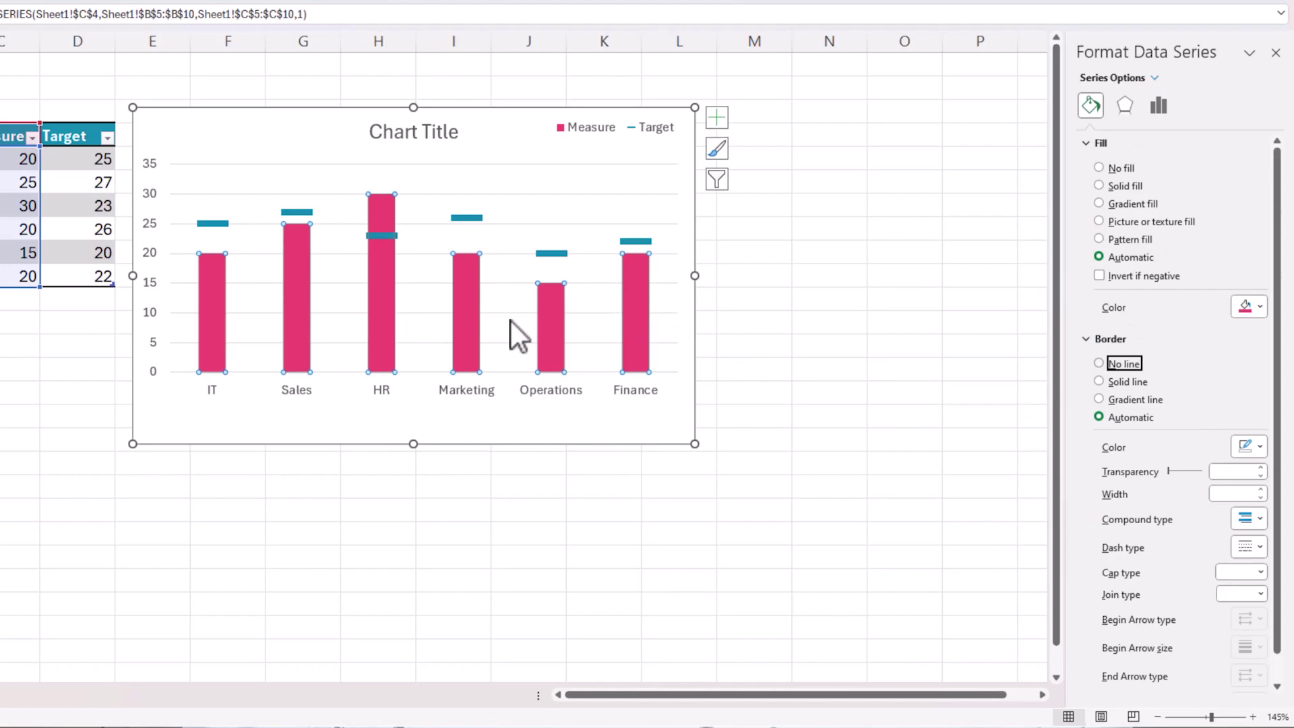
pyautogui.rightClick(643, 269)
pyautogui.click(728, 448)
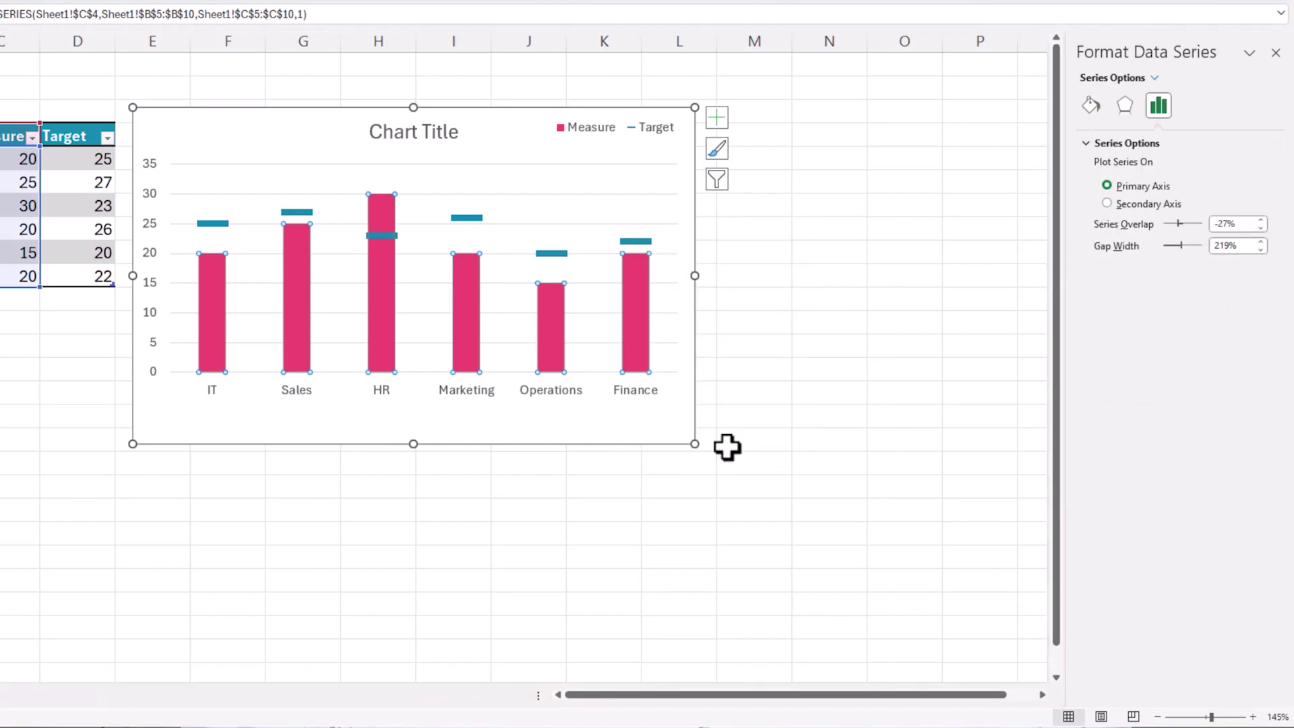
pyautogui.click(1090, 106)
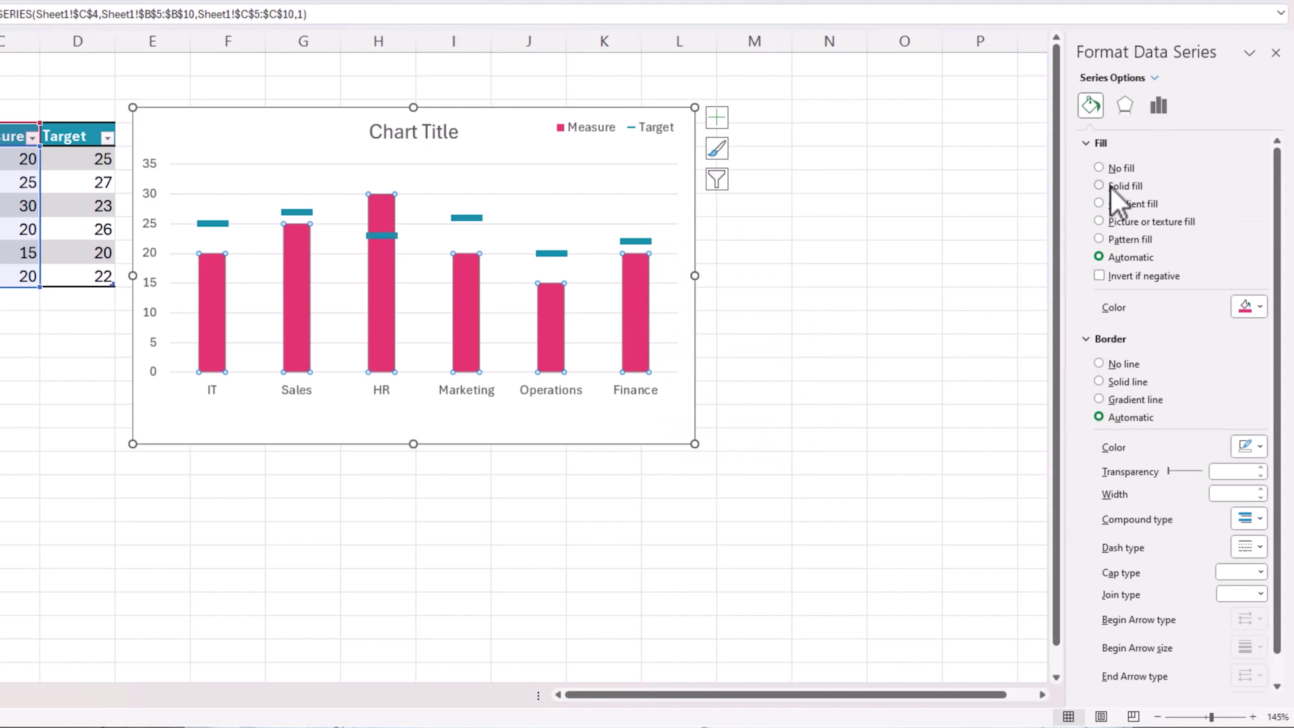
pyautogui.click(1104, 186)
pyautogui.click(1250, 307)
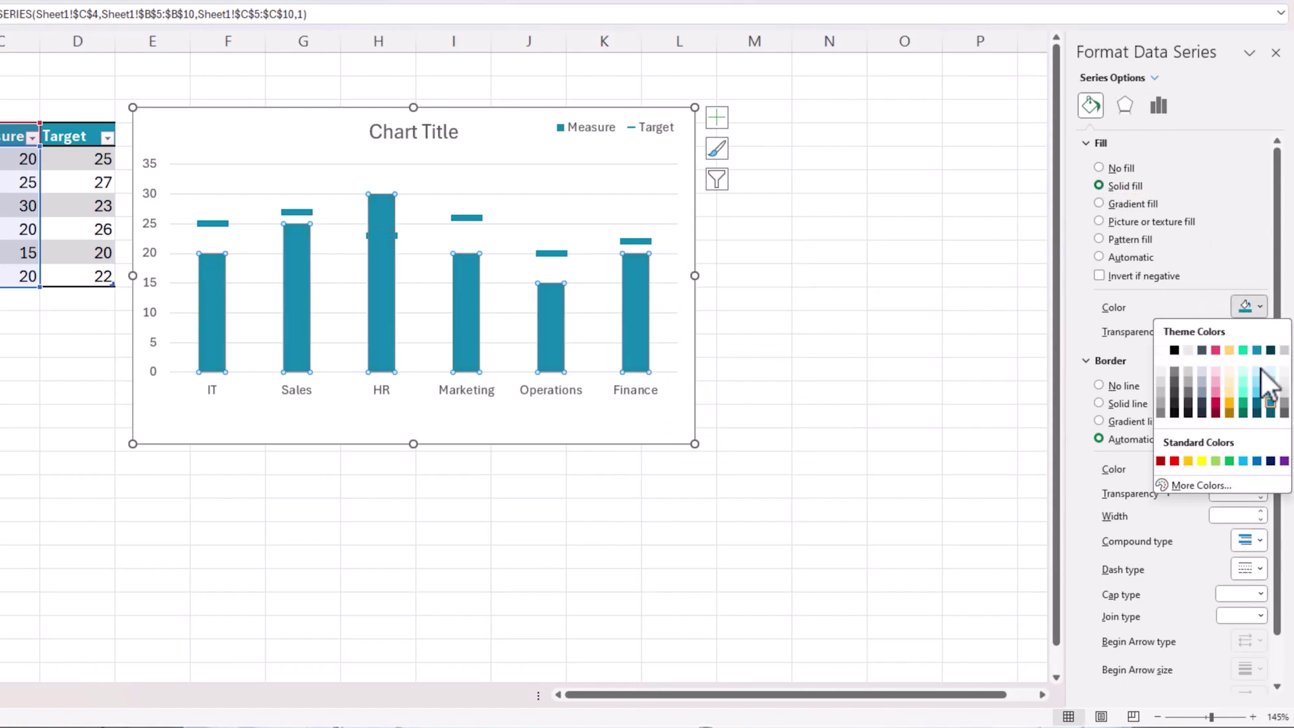
pyautogui.click(1256, 371)
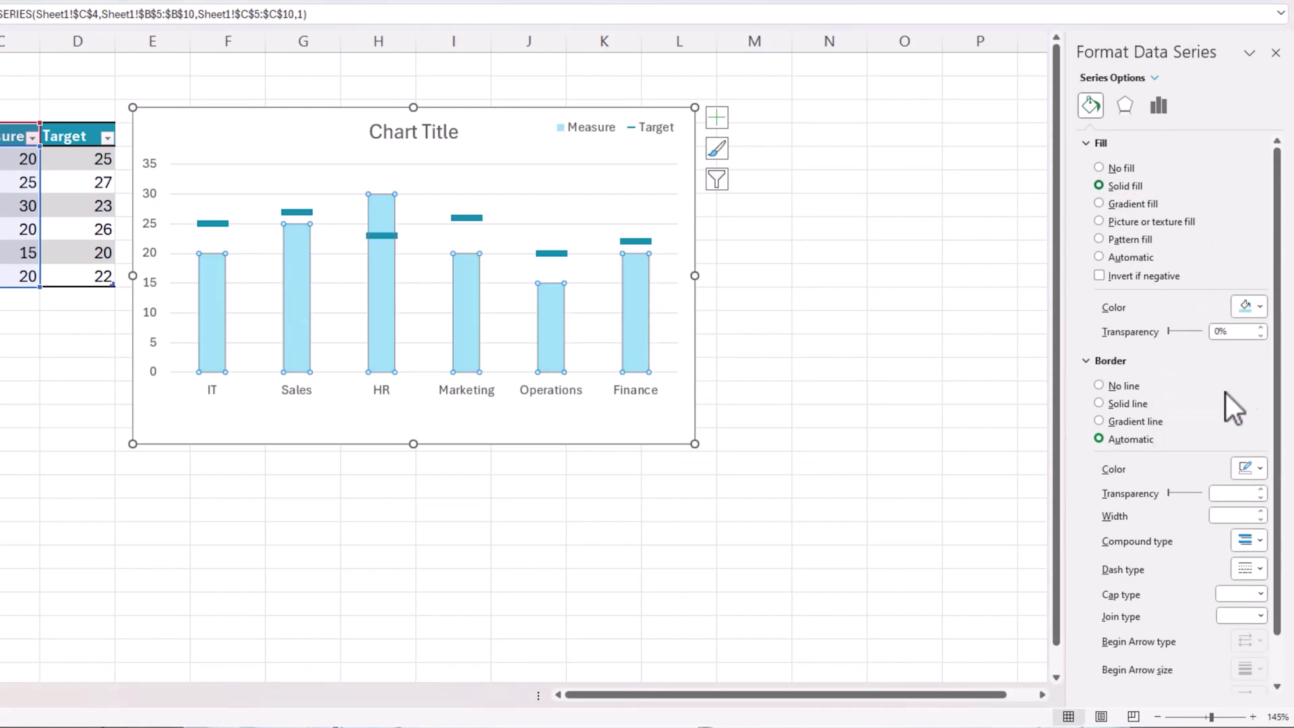
pyautogui.click(892, 332)
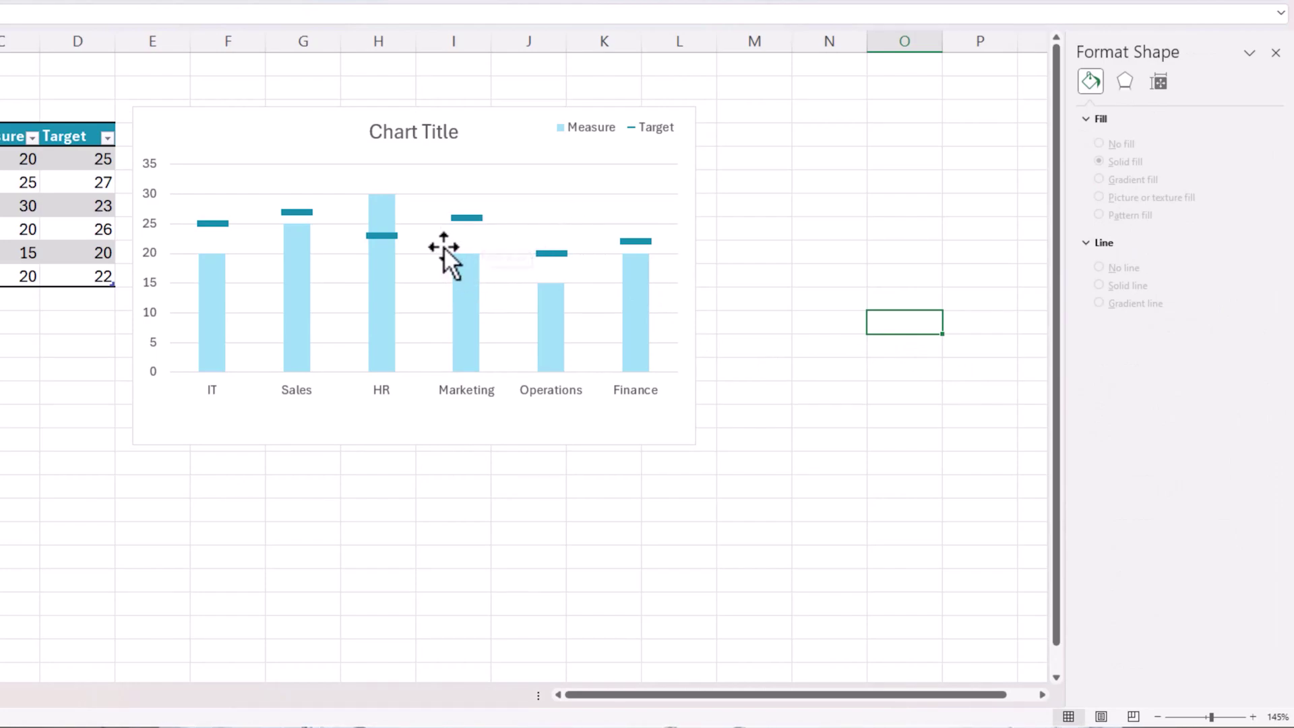
# Step: Make the major gridlines a solid light grey line
pyautogui.rightClick(499, 257)
pyautogui.click(563, 383)
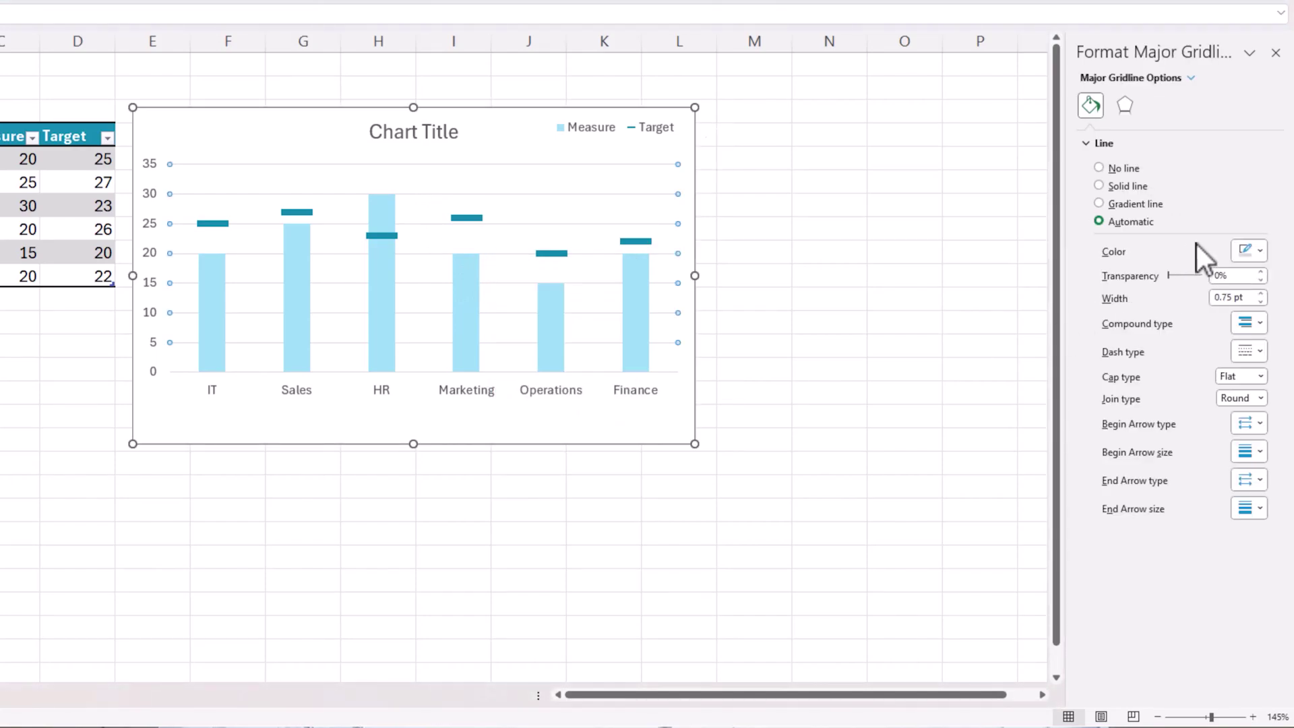
pyautogui.click(1140, 189)
pyautogui.click(1252, 251)
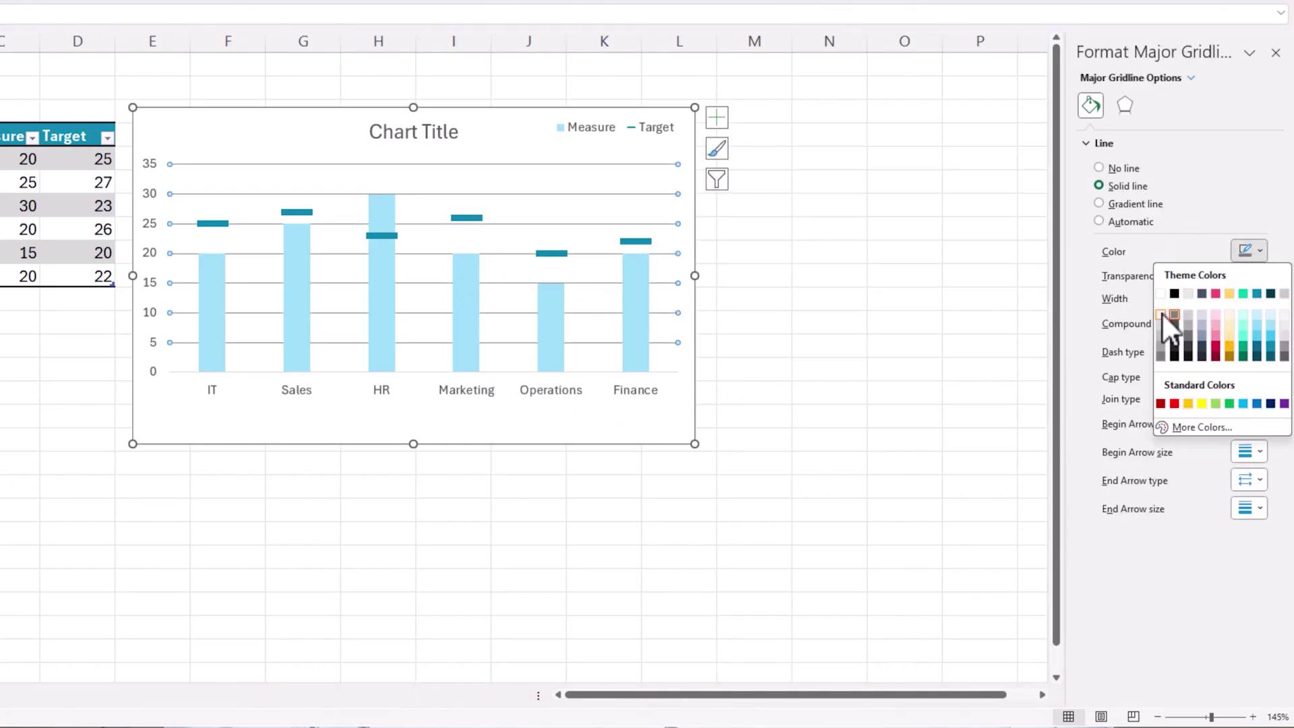
pyautogui.click(1162, 313)
pyautogui.click(803, 311)
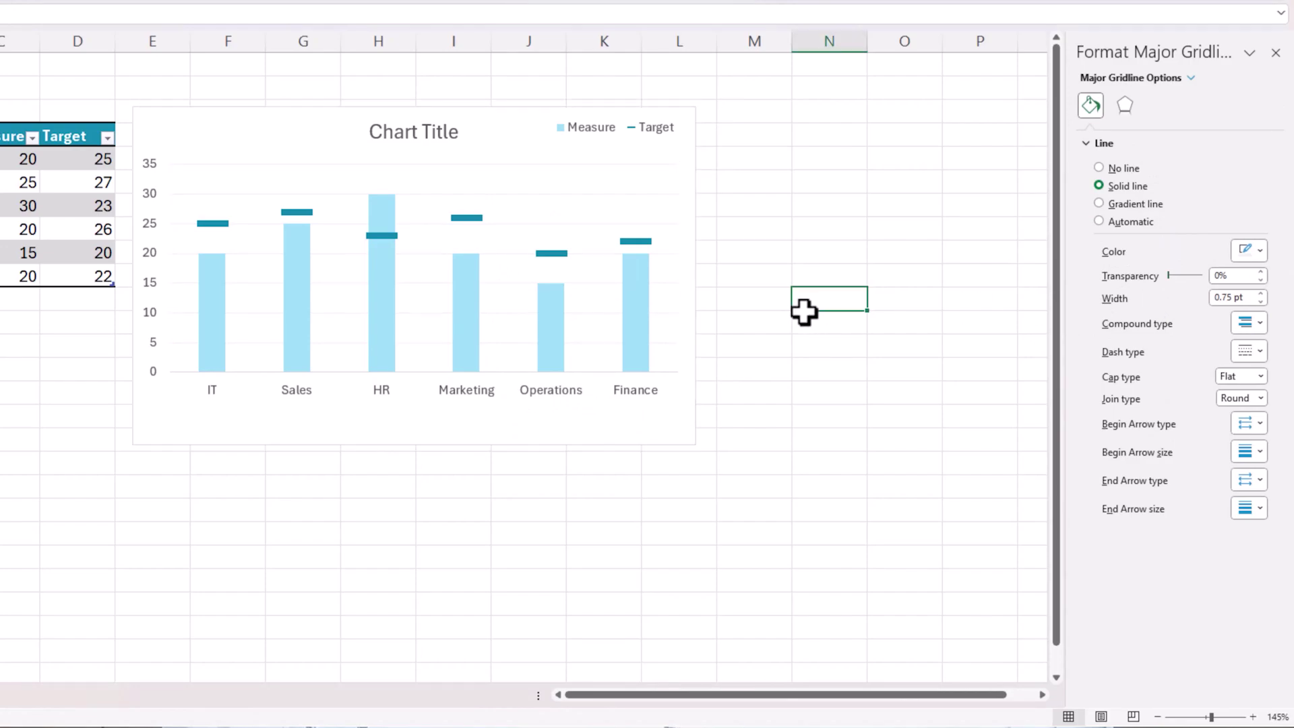
# Step: Add data labels to the Measure columns and position them at Inside End
pyautogui.moveTo(470, 220)
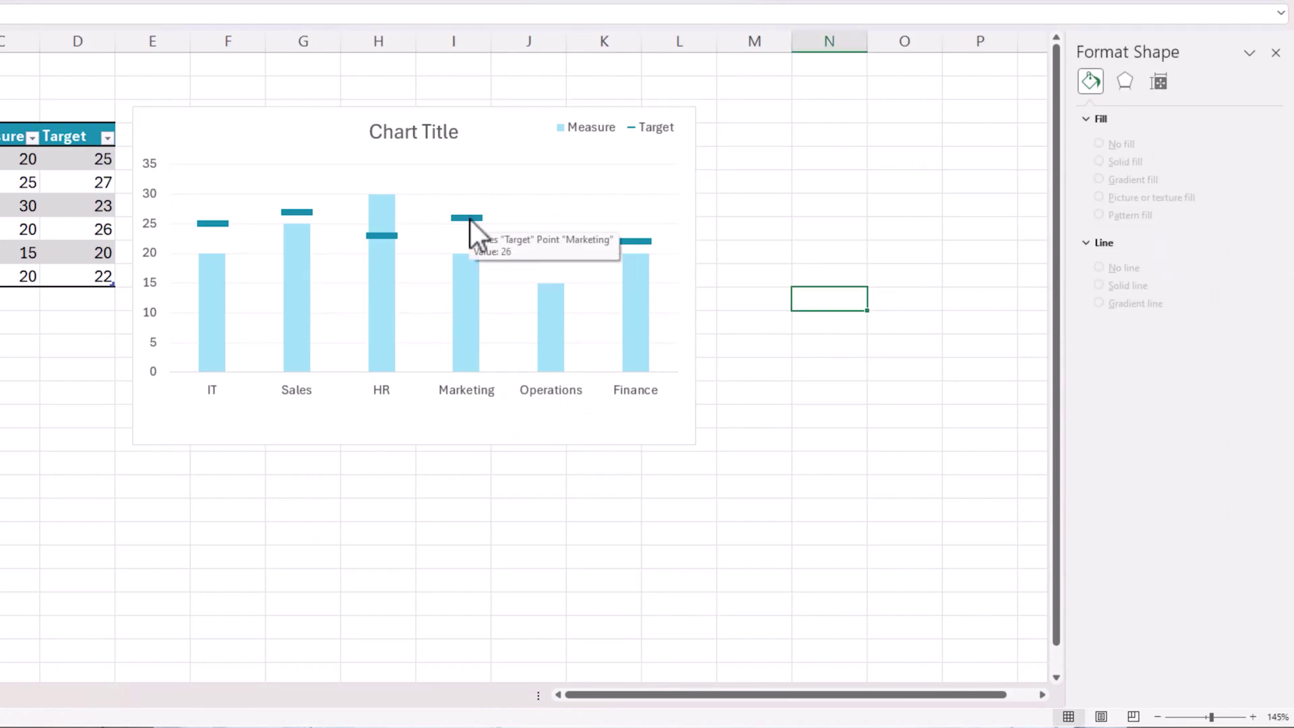
pyautogui.rightClick(471, 262)
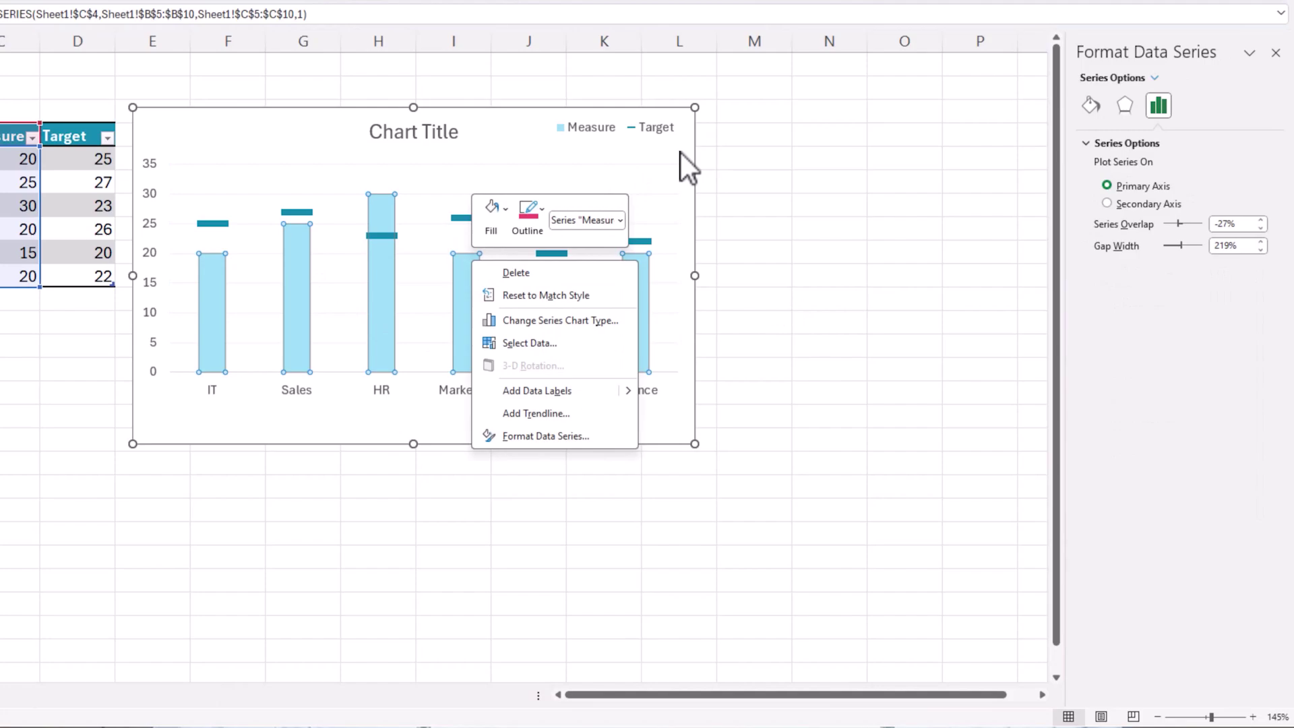
pyautogui.press('Escape')
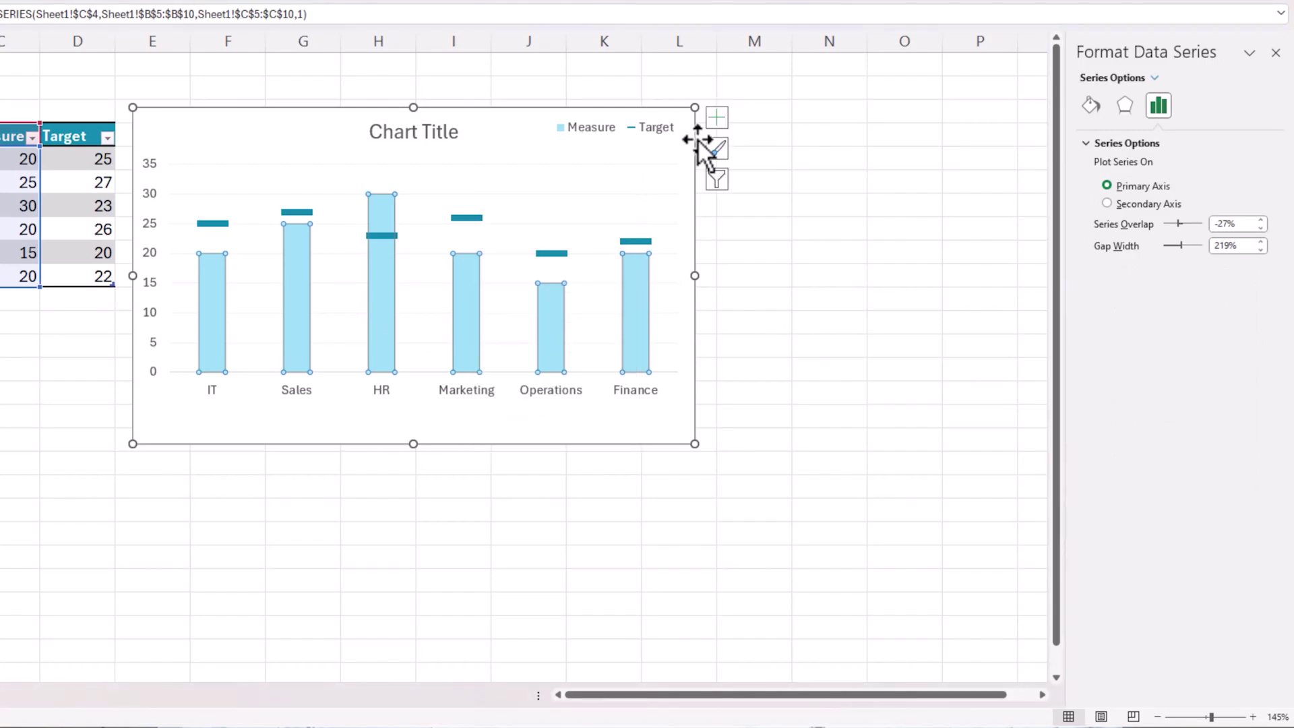
pyautogui.click(714, 120)
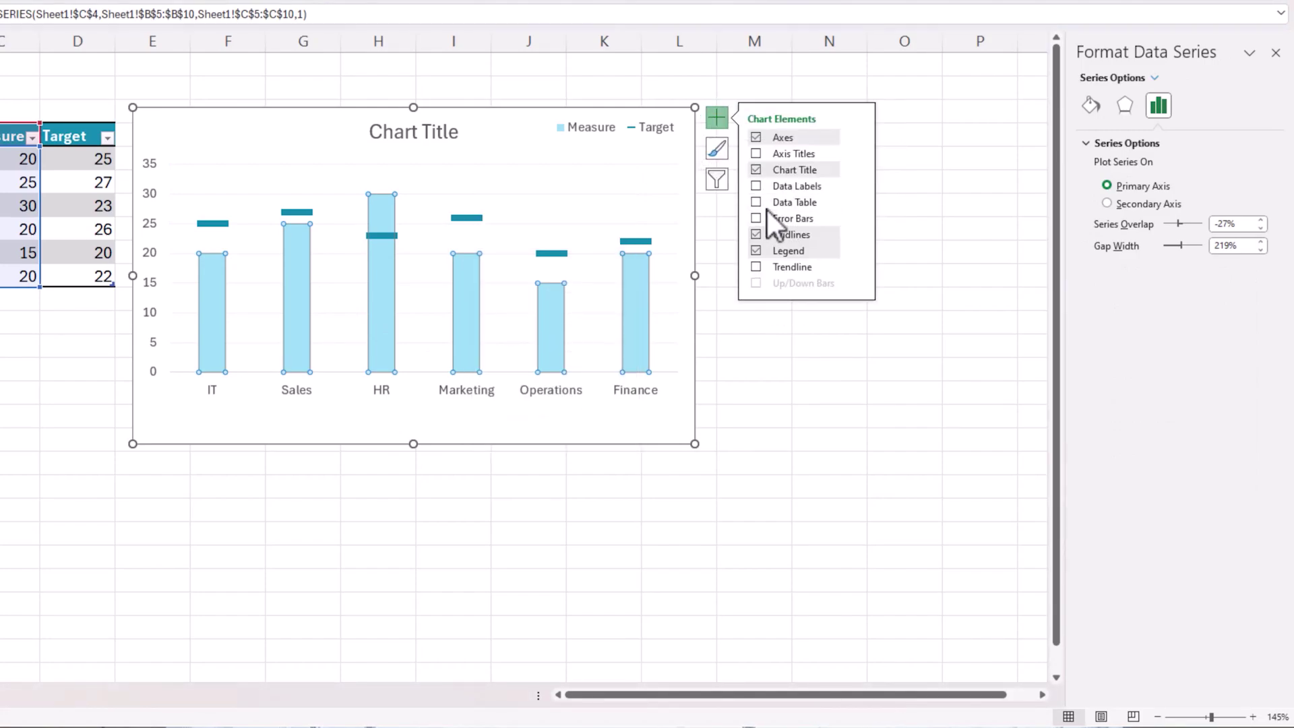
pyautogui.click(757, 187)
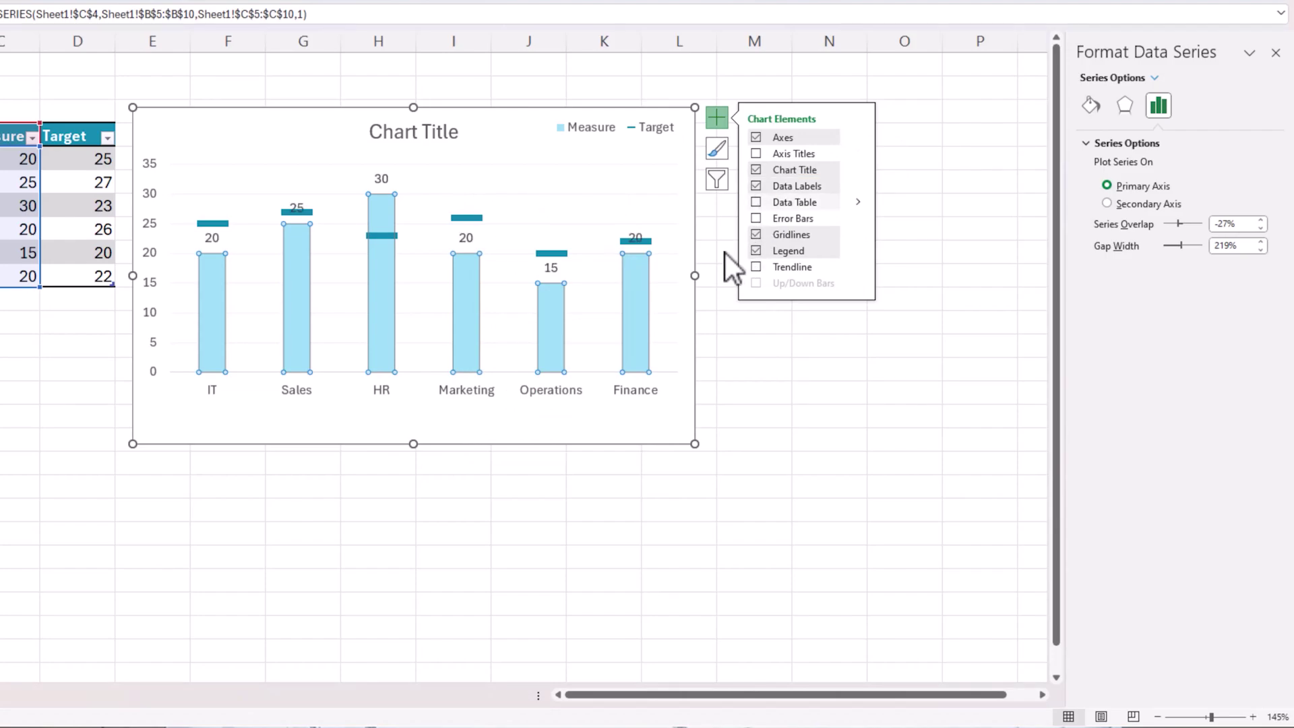
pyautogui.click(474, 238)
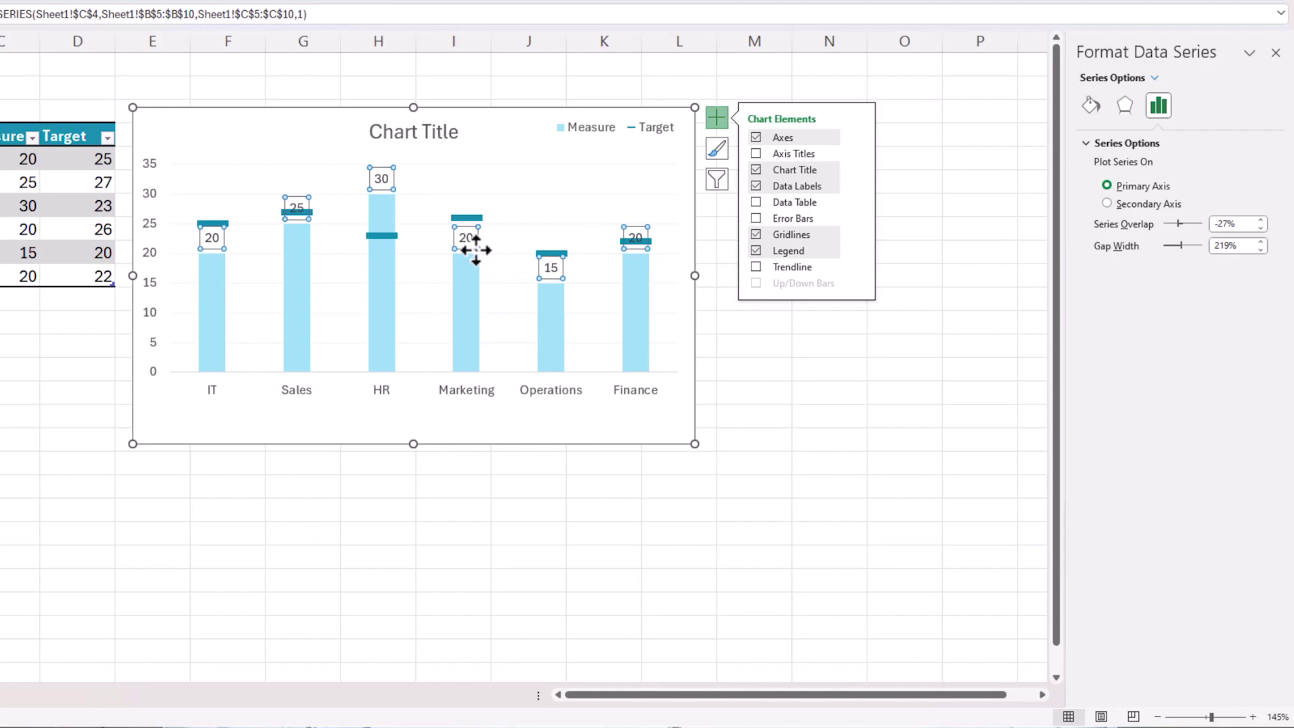
pyautogui.click(1194, 108)
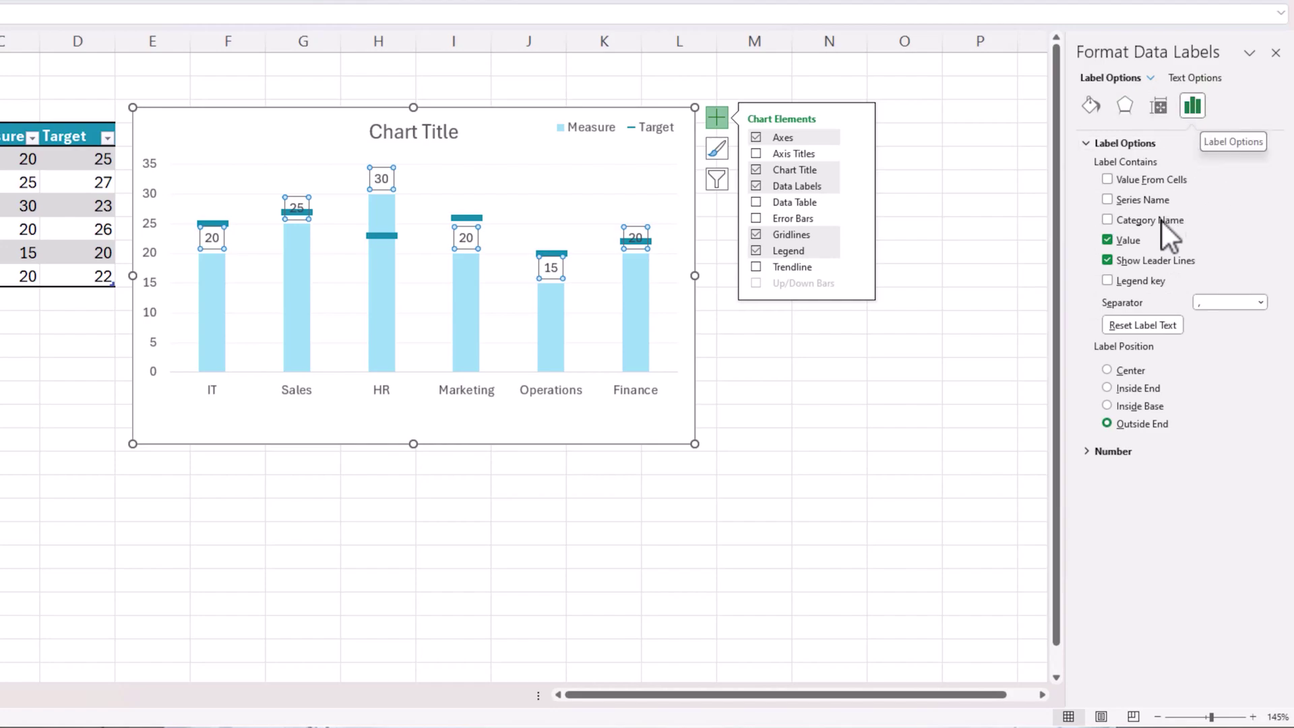
pyautogui.click(1132, 390)
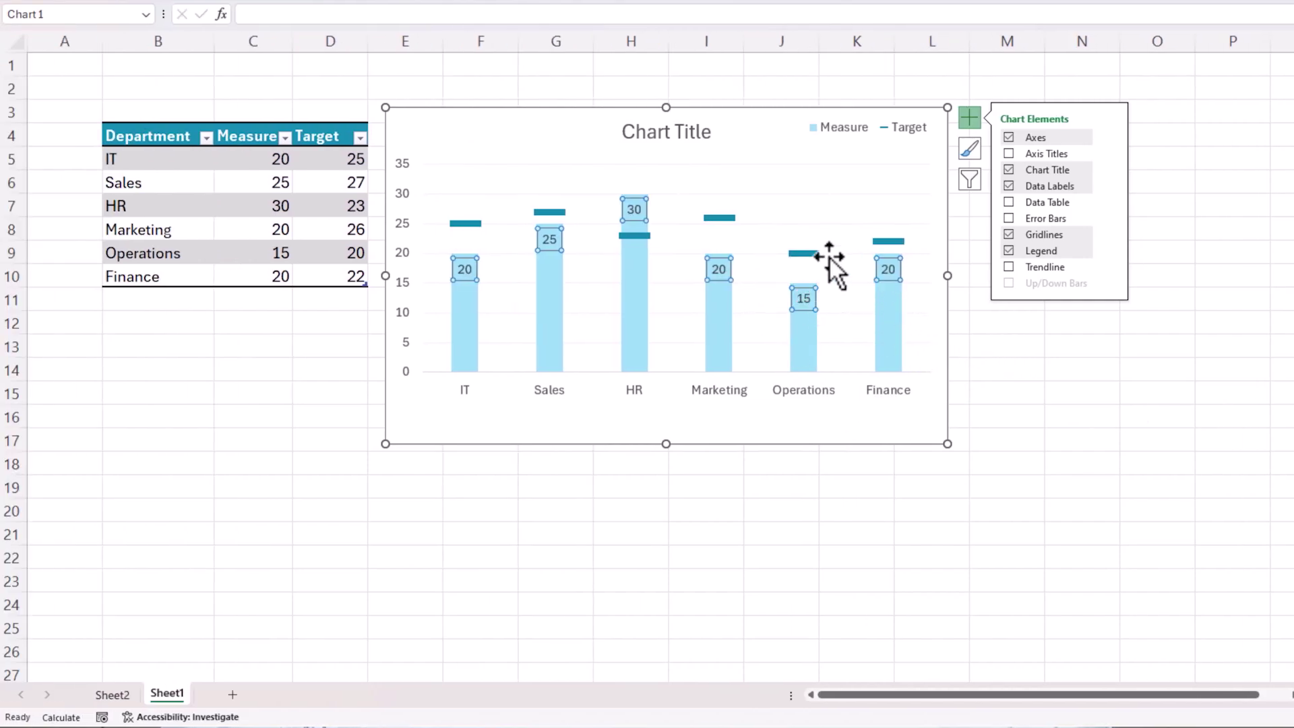
# Step: Add data labels to the Target markers showing 25, 27, 23, 26, 20 and 22
pyautogui.rightClick(729, 218)
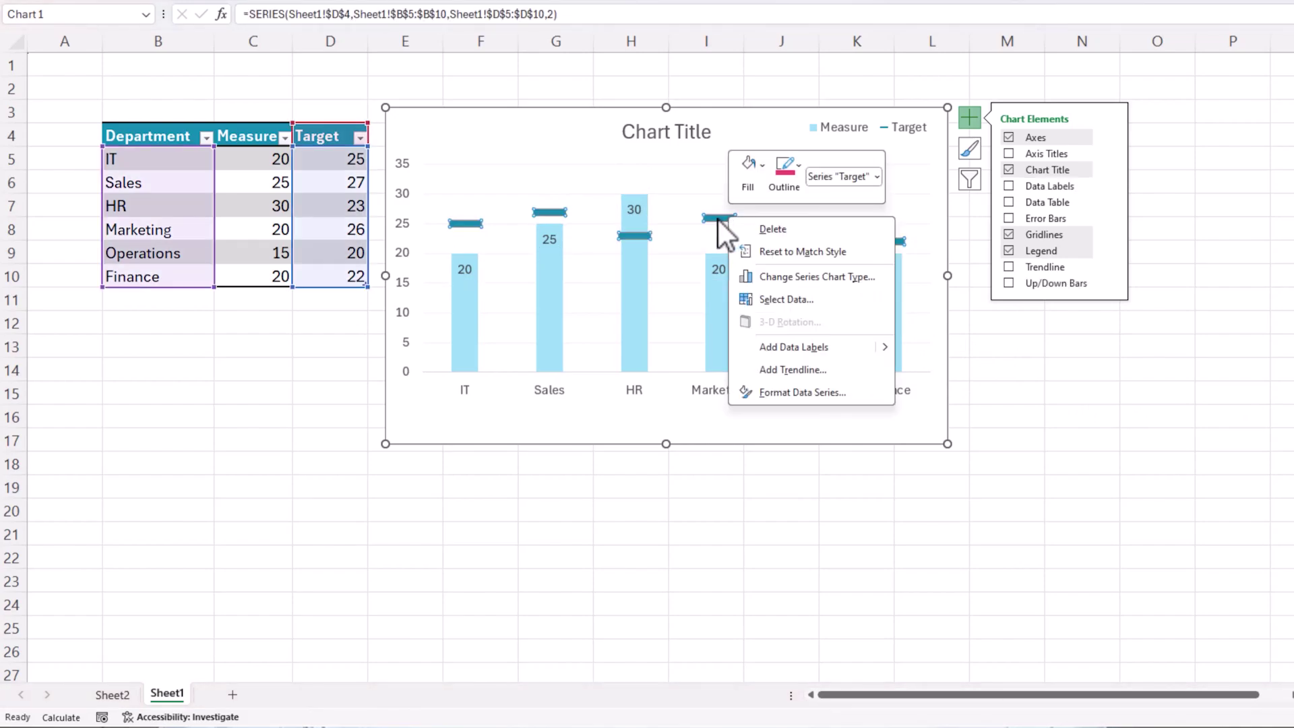
pyautogui.click(807, 349)
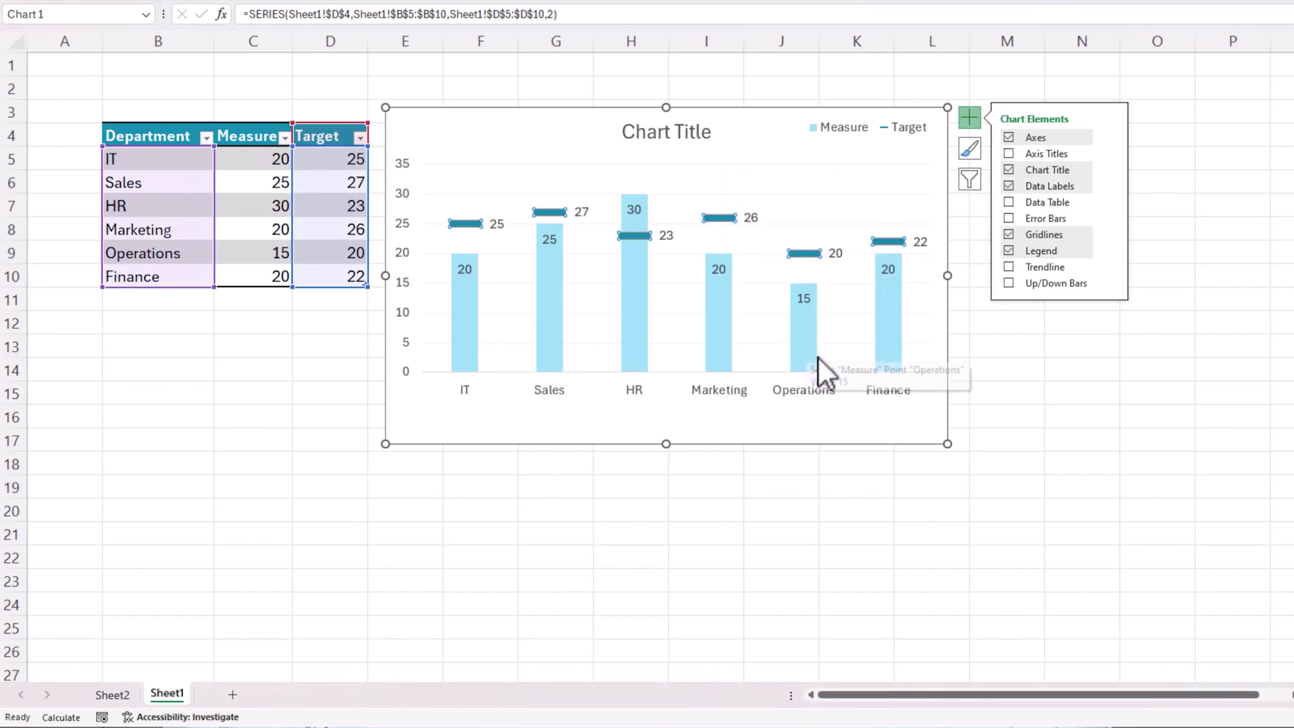
pyautogui.click(932, 496)
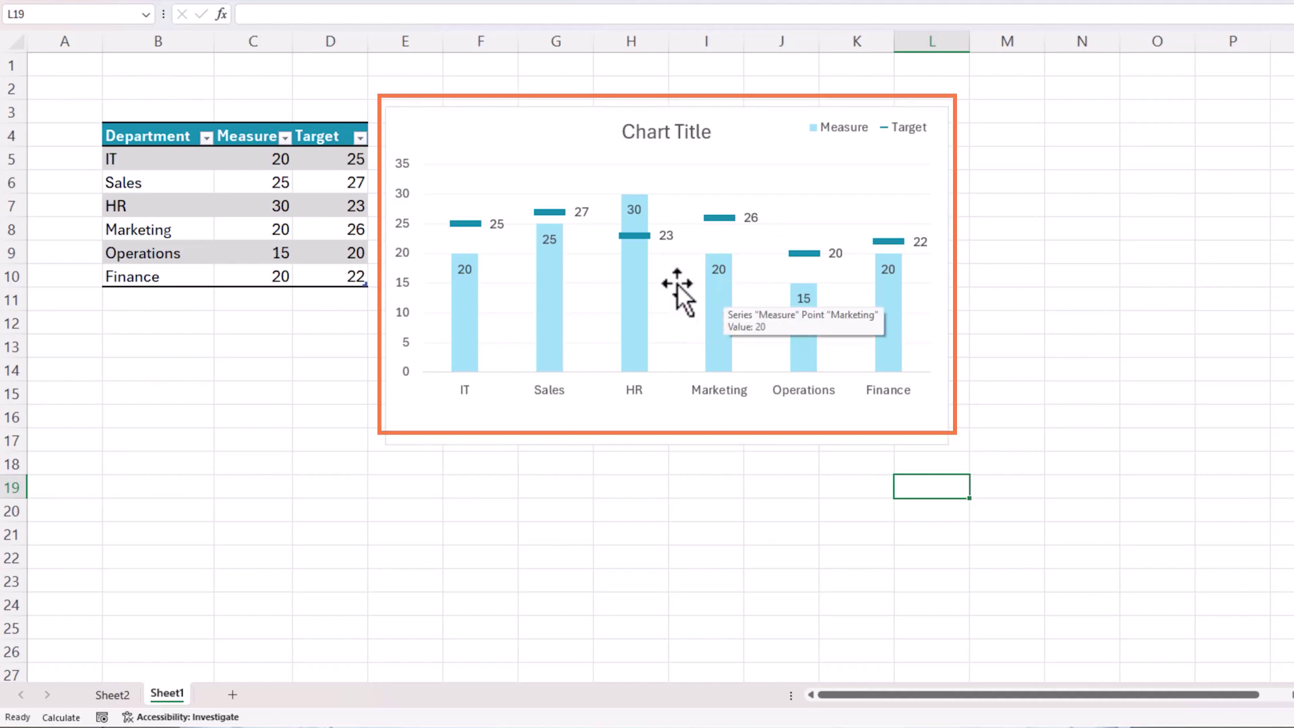
# Step: Give the chart area a dark grey border with rounded corners
pyautogui.doubleClick(563, 117)
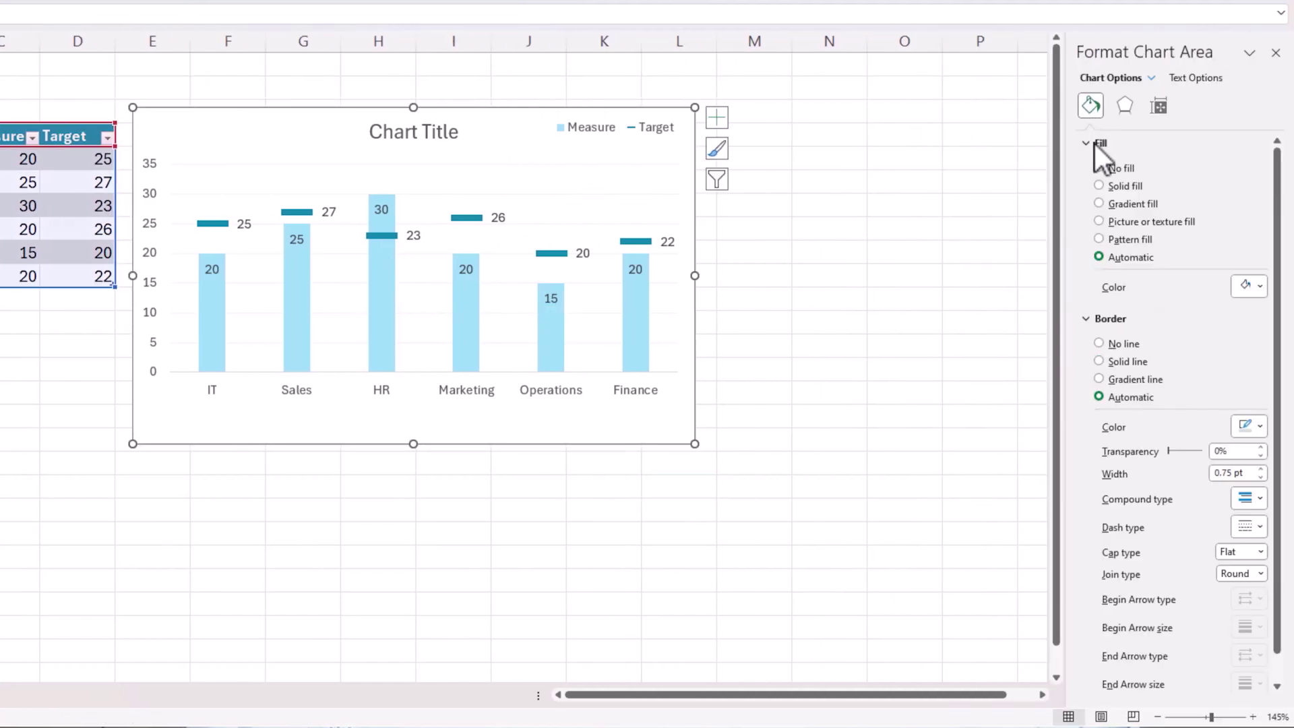
pyautogui.click(1088, 143)
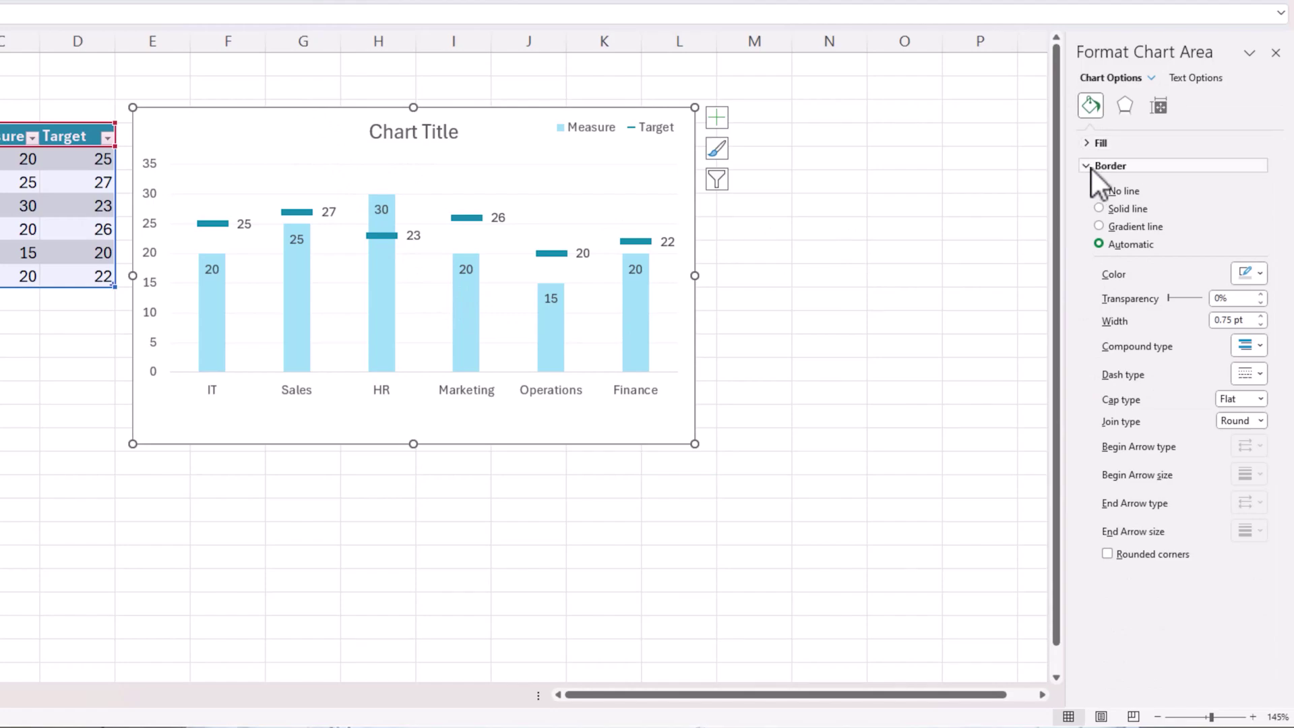
pyautogui.click(1260, 275)
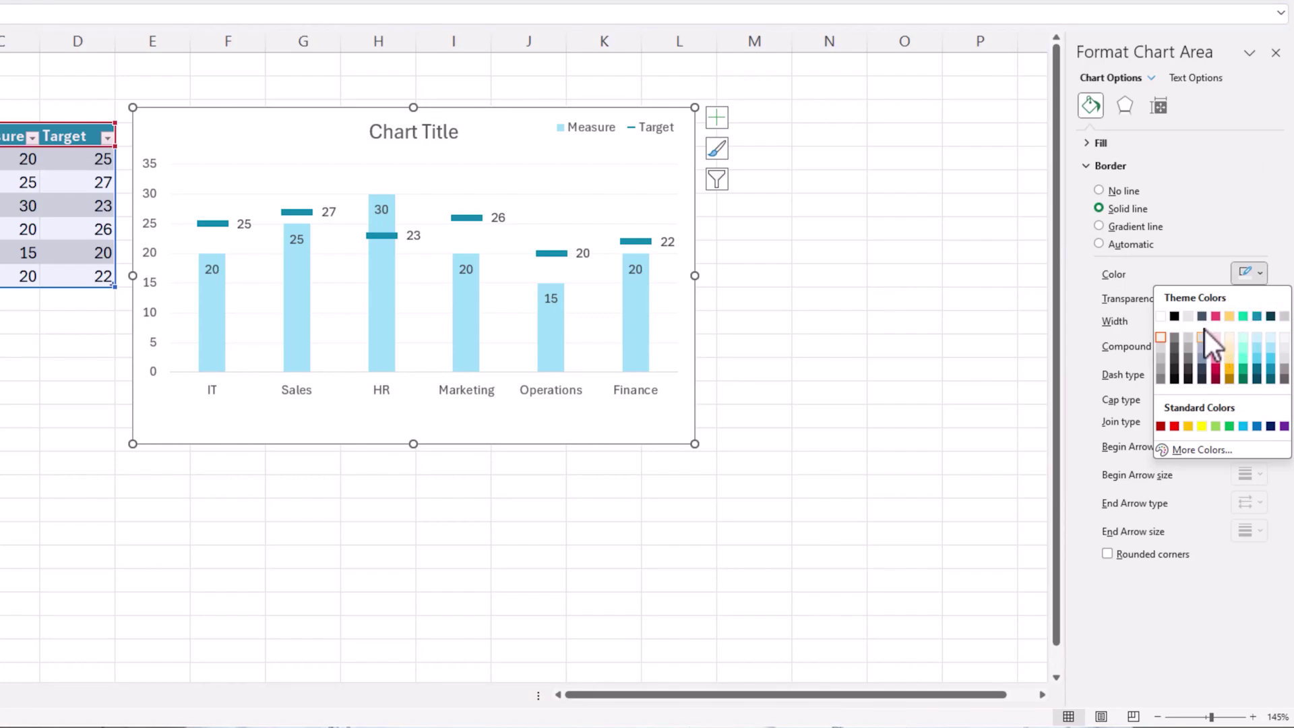
pyautogui.click(1174, 341)
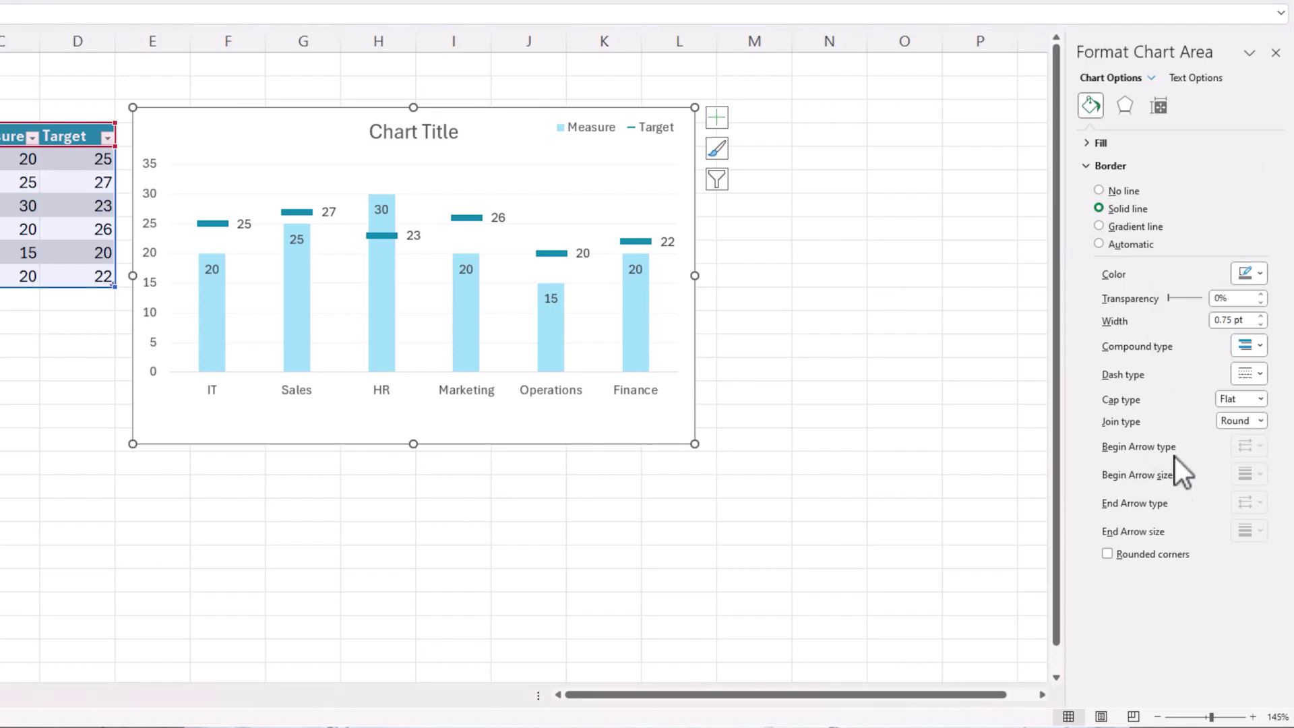
pyautogui.click(1151, 553)
pyautogui.click(974, 486)
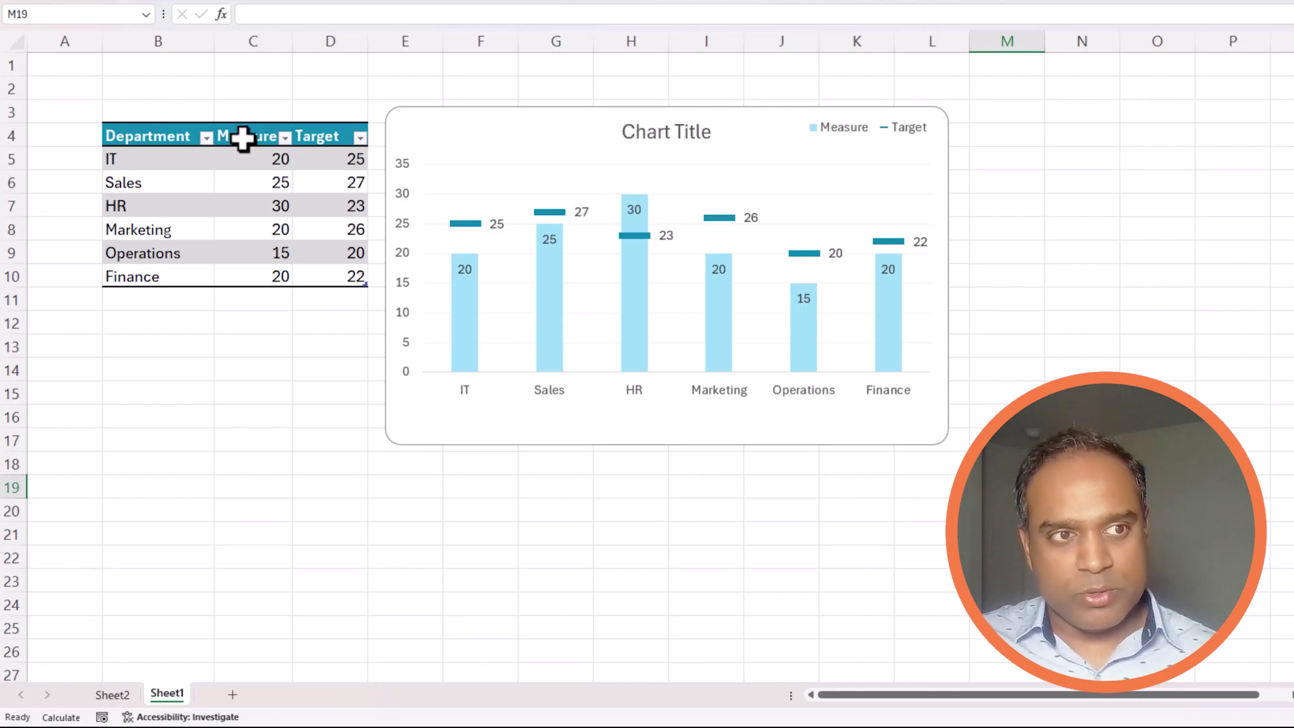
pyautogui.click(242, 138)
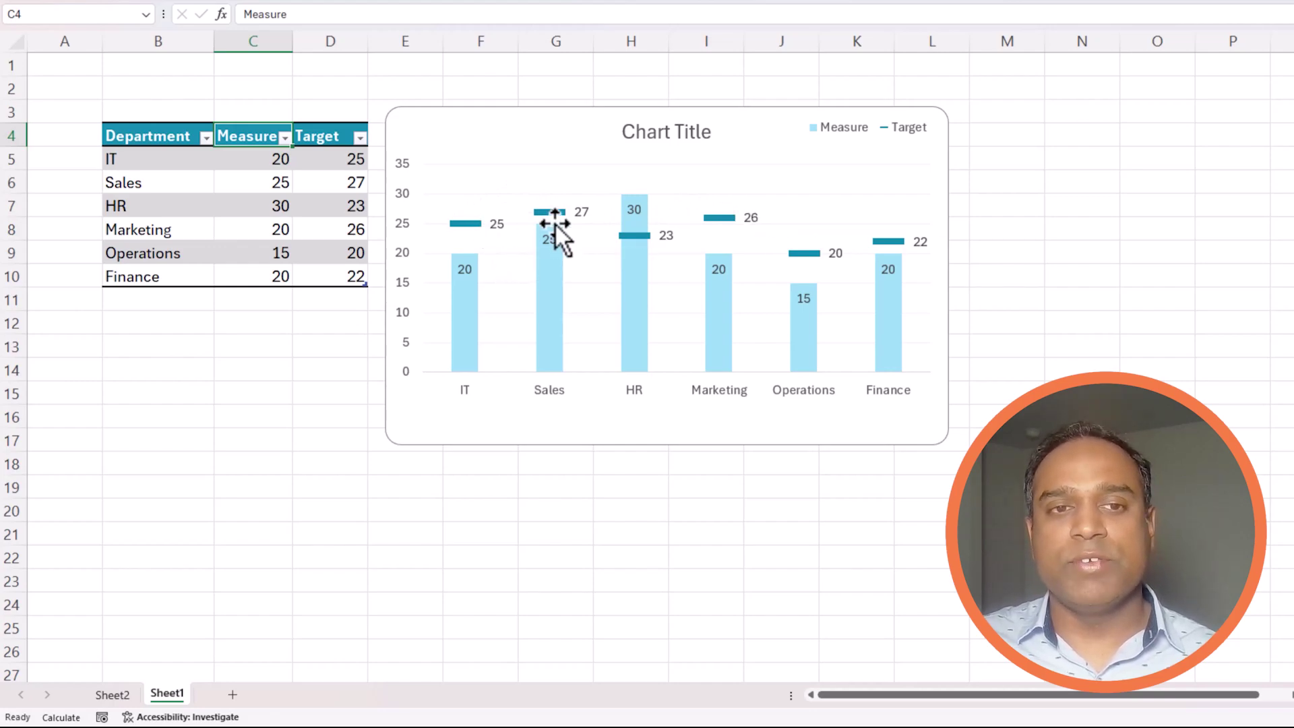
# Step: Bold the Target value labels (25, 27, 23, 26, 20, 22) beside their dash markers
pyautogui.click(837, 255)
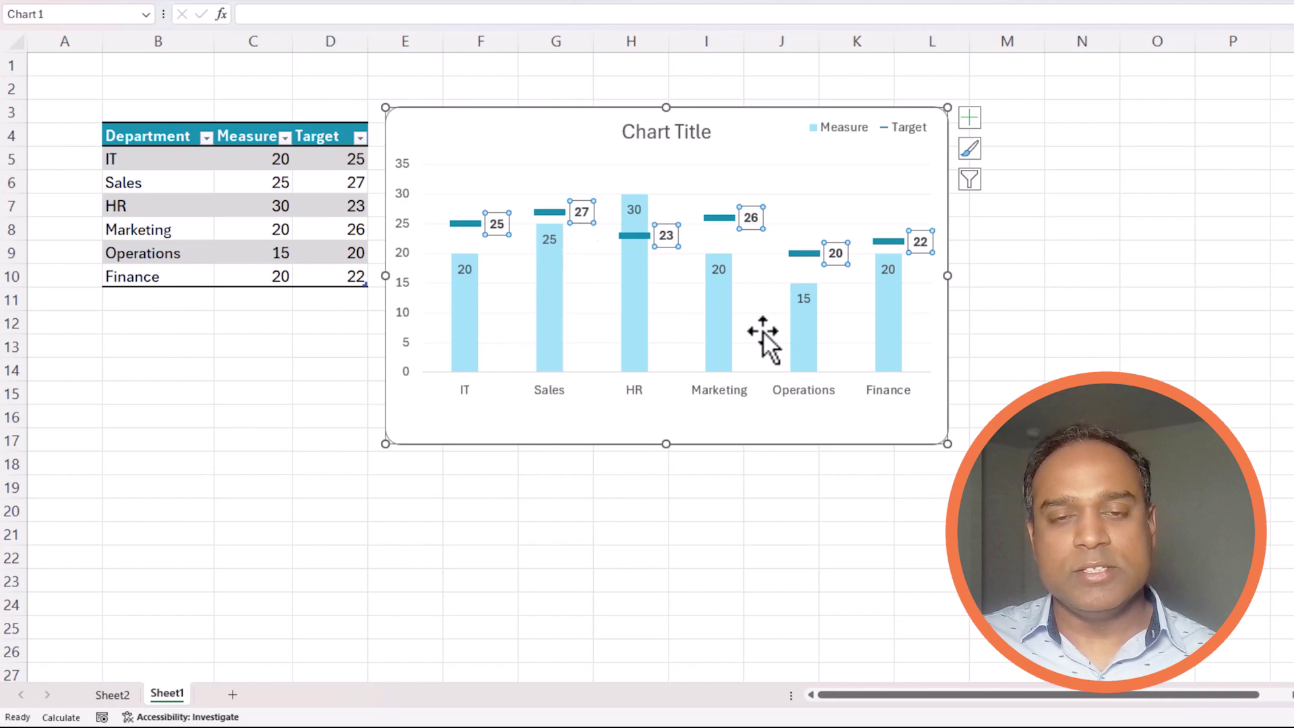
pyautogui.click(1157, 417)
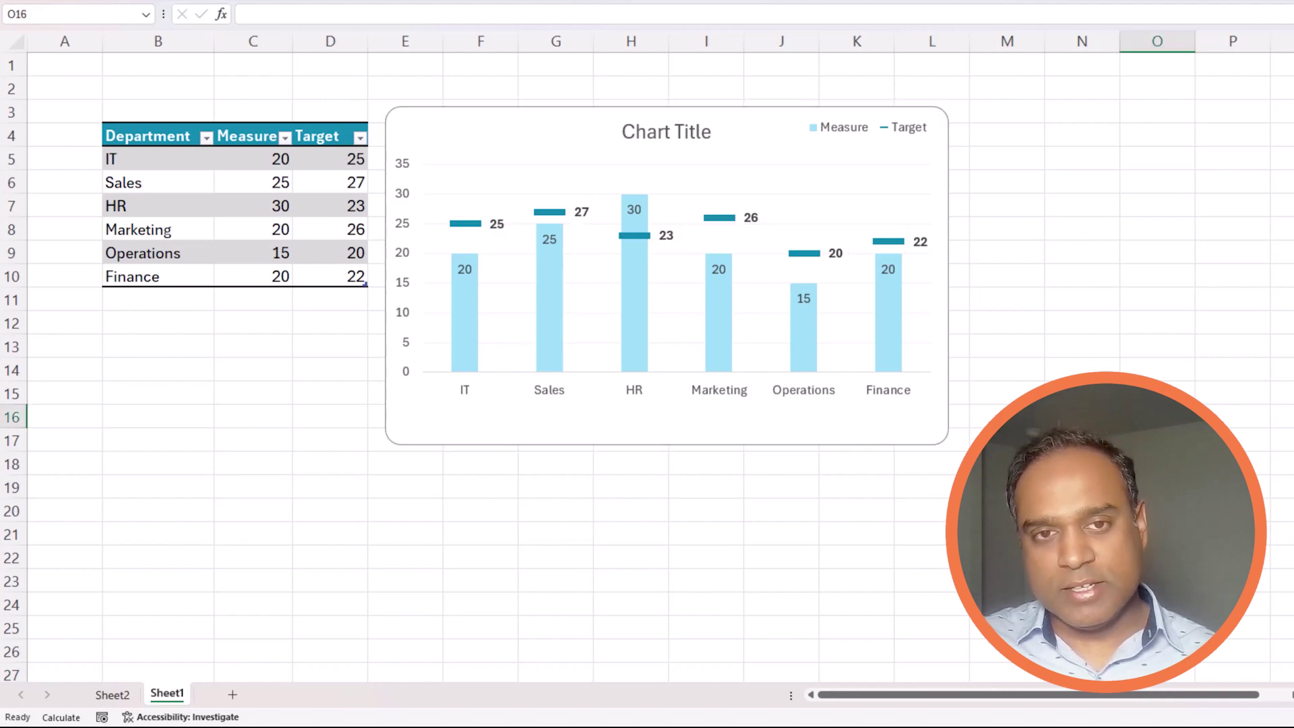